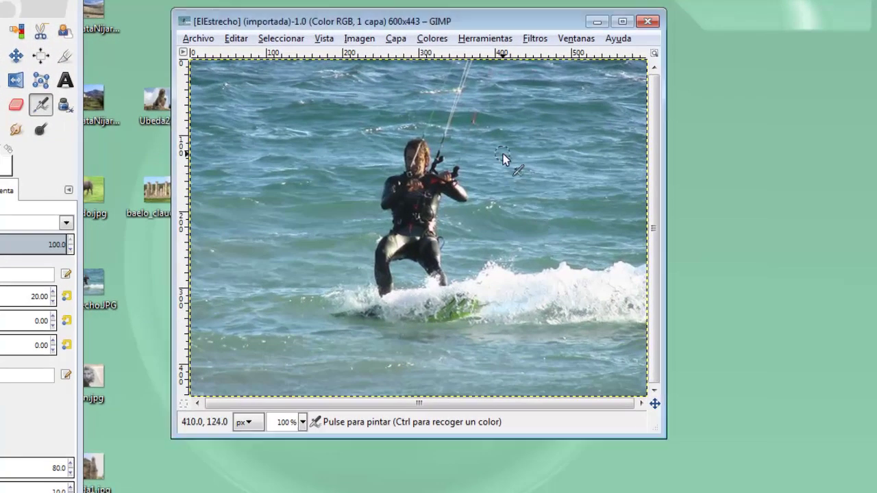
- Tear off the Filtros > Difuminar blur list and float it to the right of the photo
{"action": "right_click", "coordinate": [503, 158]}
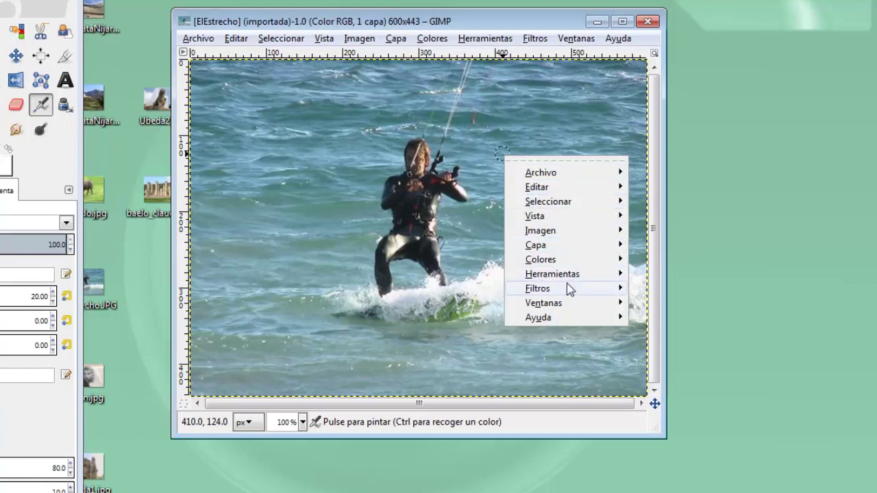
{"action": "mouse_move", "coordinate": [549, 274]}
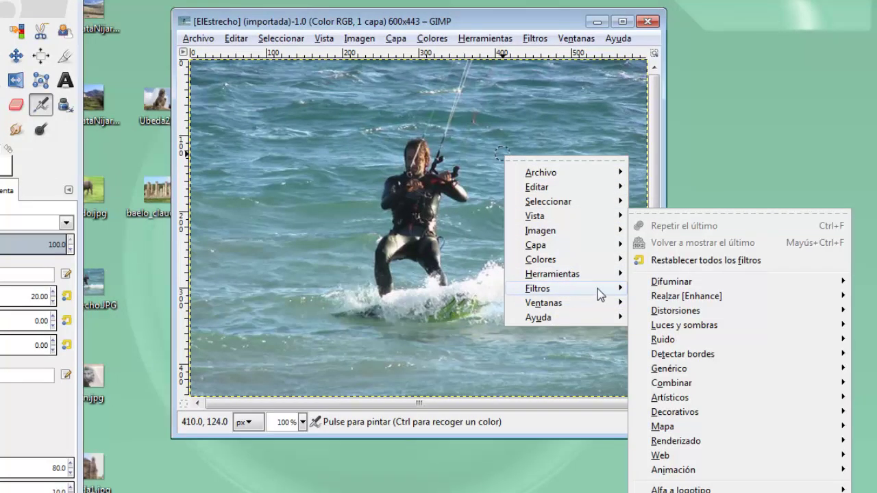
{"action": "mouse_move", "coordinate": [744, 282]}
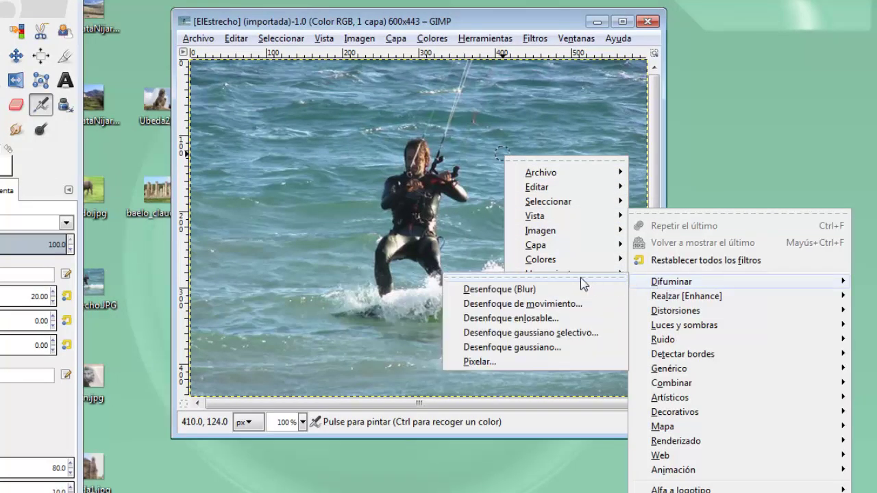
{"action": "left_click", "coordinate": [583, 283]}
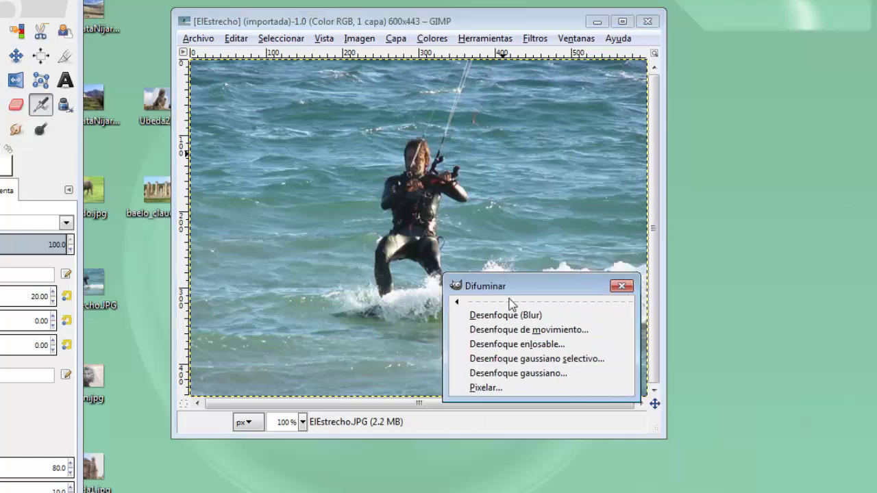
{"action": "mouse_move", "coordinate": [512, 291]}
{"action": "left_mouse_down"}
{"action": "mouse_move", "coordinate": [714, 185]}
{"action": "mouse_move", "coordinate": [740, 160]}
{"action": "left_mouse_up"}
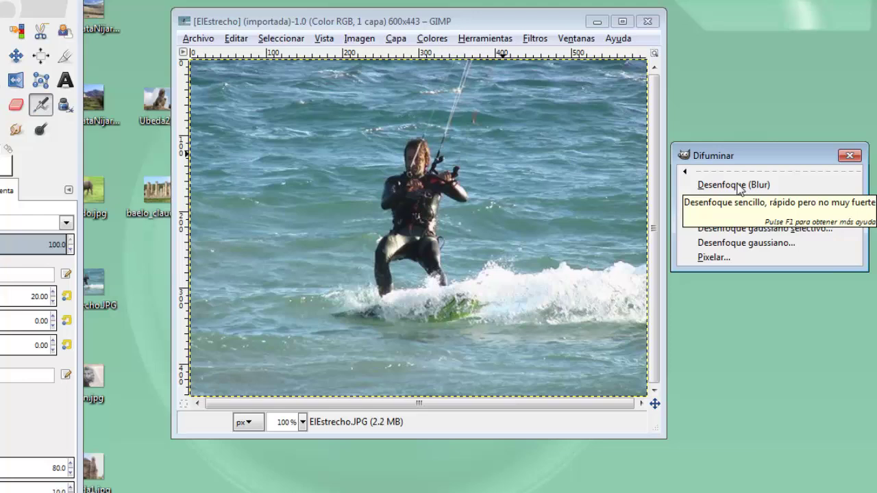
{"action": "left_click", "coordinate": [739, 187]}
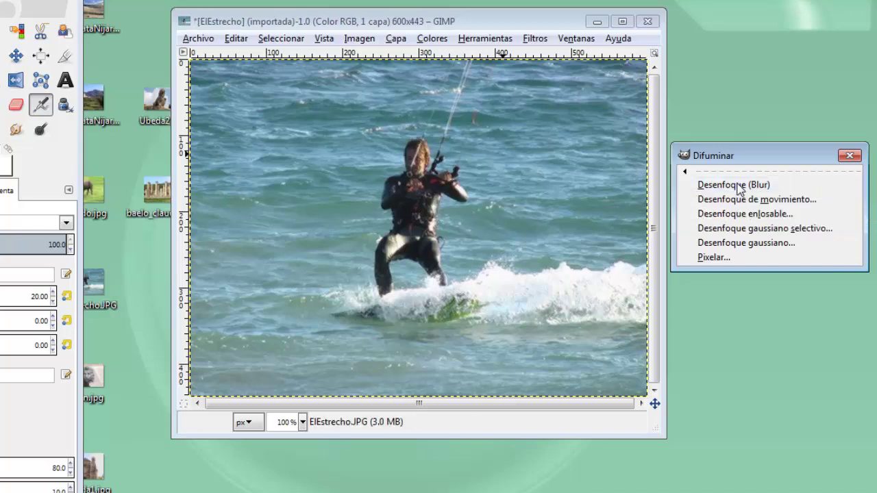
{"action": "left_click", "coordinate": [738, 187]}
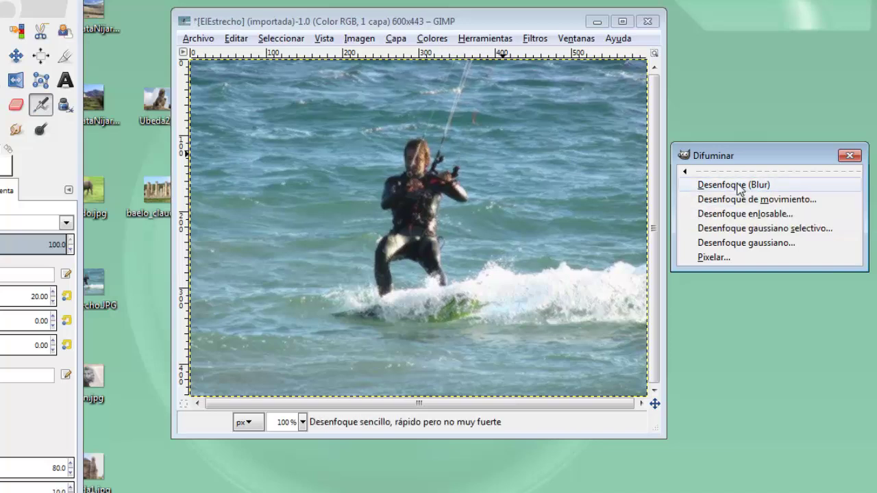
{"action": "left_click", "coordinate": [739, 187]}
{"action": "left_click", "coordinate": [739, 187]}
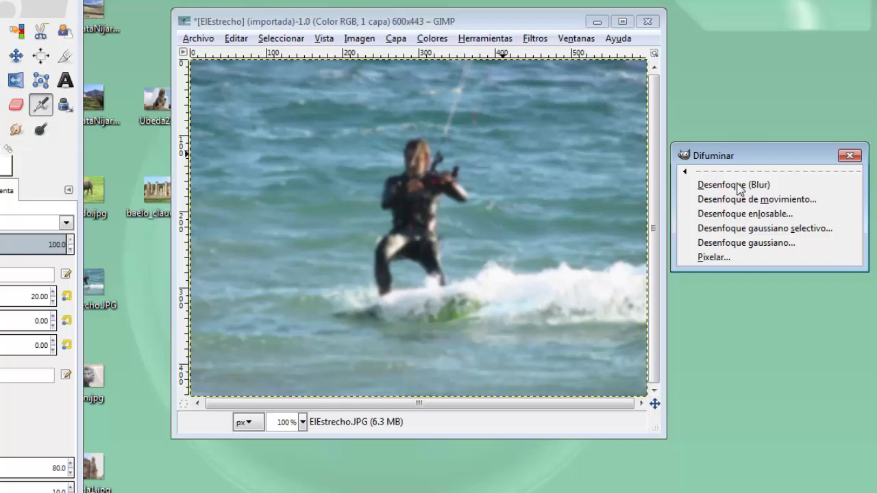
{"action": "left_click", "coordinate": [491, 25]}
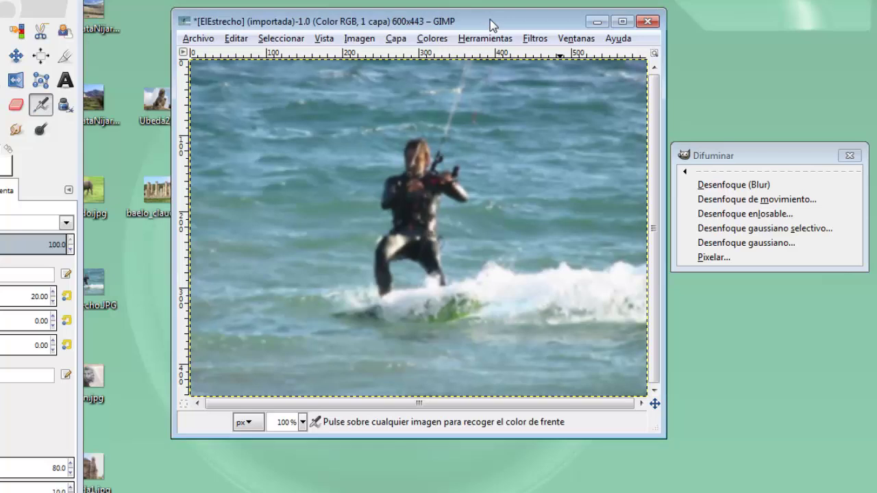
{"action": "key", "text": "ctrl+z"}
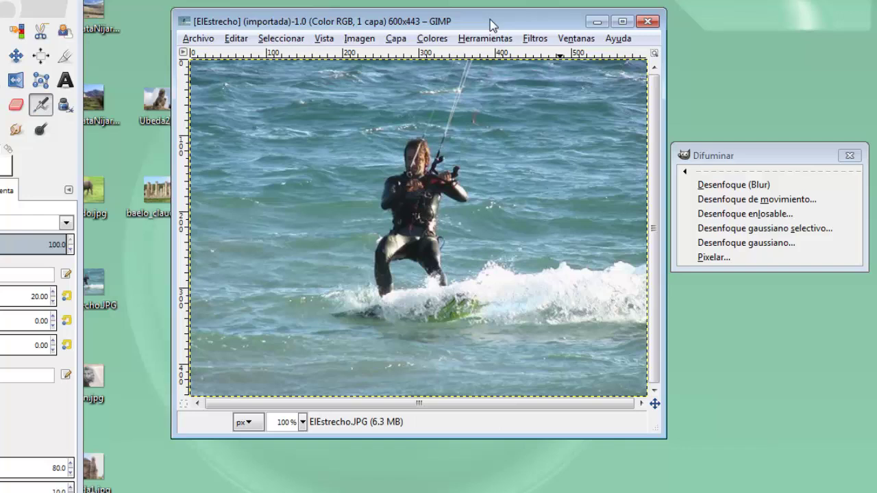
- Open Desenfoque de movimiento beside the photo and set its blur type to Radial
{"action": "left_click", "coordinate": [736, 199]}
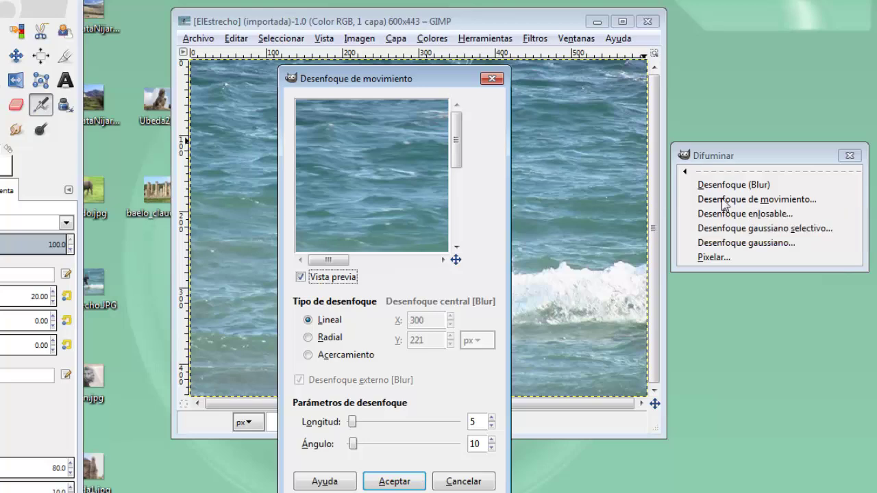
{"action": "mouse_move", "coordinate": [368, 82]}
{"action": "left_mouse_down"}
{"action": "mouse_move", "coordinate": [531, 44]}
{"action": "mouse_move", "coordinate": [739, 26]}
{"action": "left_mouse_up"}
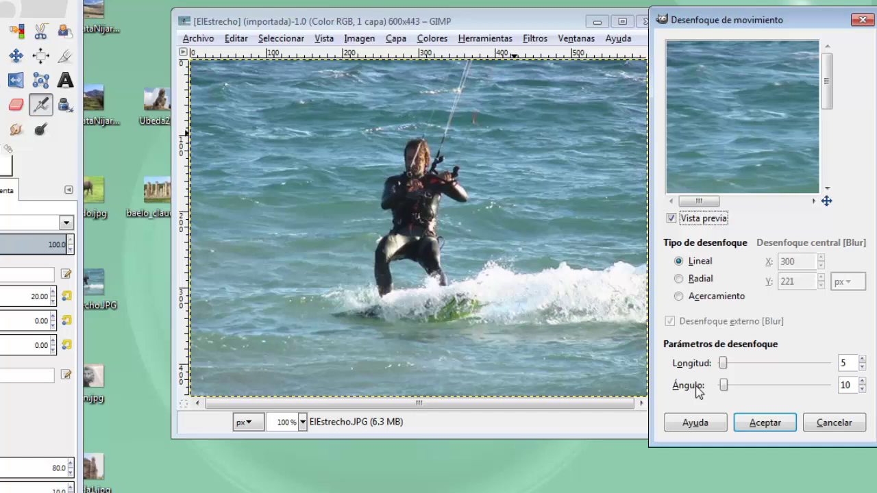
{"action": "left_click", "coordinate": [681, 280]}
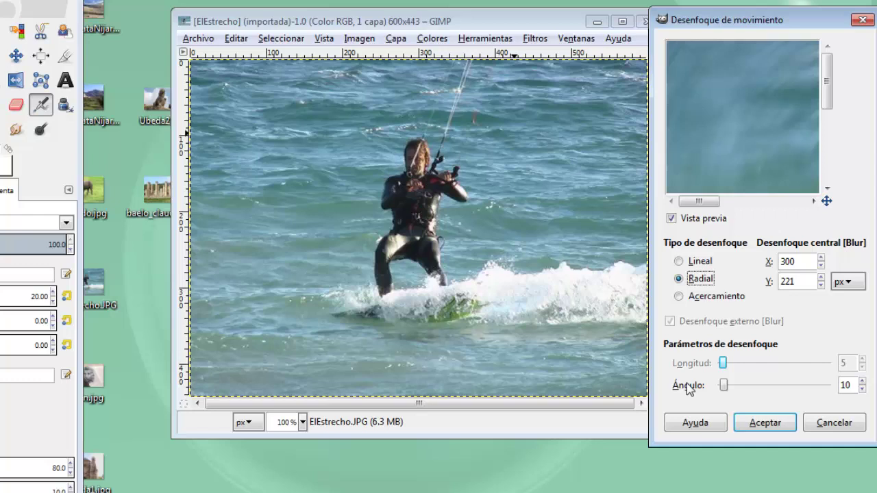
- Switch the motion blur to Acercamiento and pan the preview onto the kitesurfer
{"action": "left_click", "coordinate": [679, 296]}
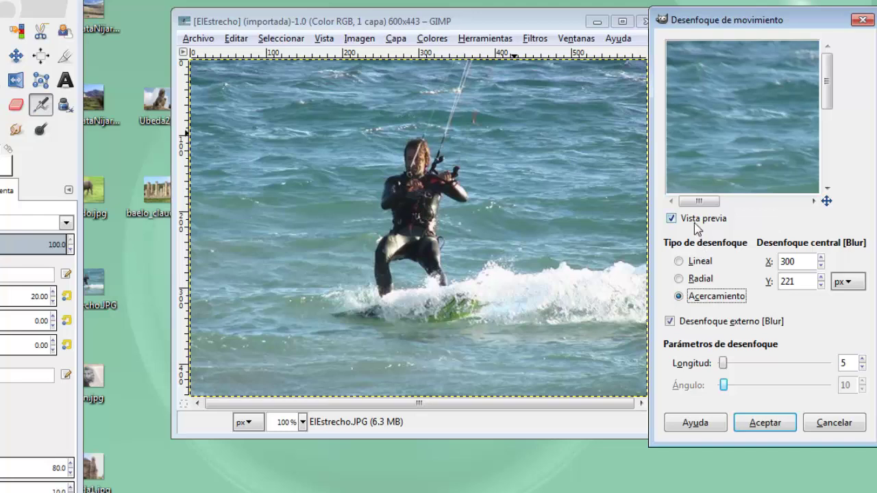
{"action": "left_click_drag", "start_coordinate": [699, 201], "coordinate": [737, 201]}
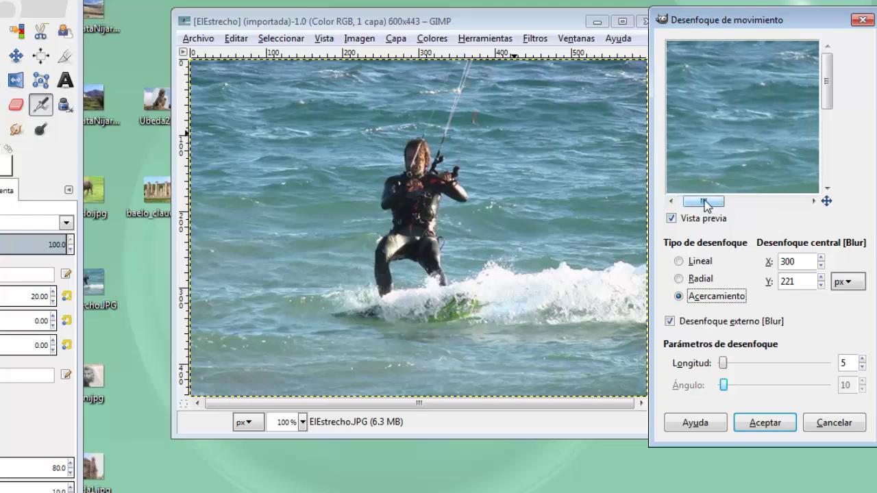
{"action": "left_click_drag", "start_coordinate": [828, 82], "coordinate": [829, 105]}
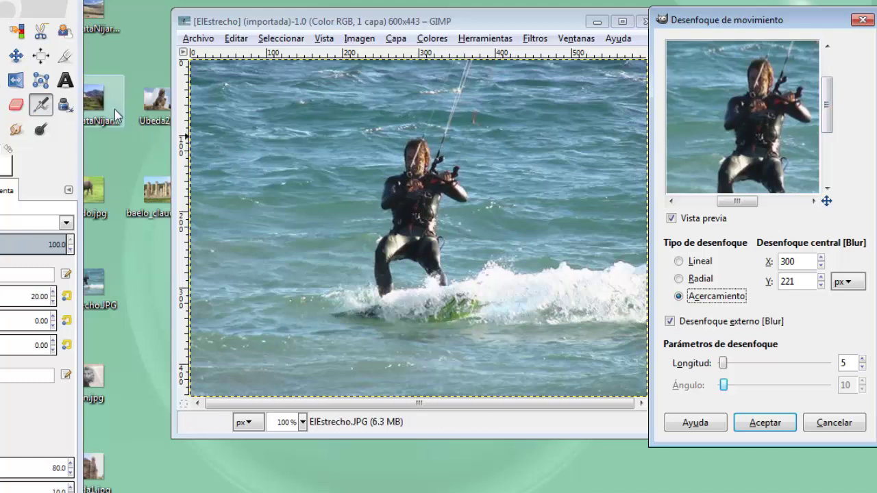
- Outline the kitesurfer with Foreground Select, then invert the selection to the background
{"action": "left_click", "coordinate": [64, 32]}
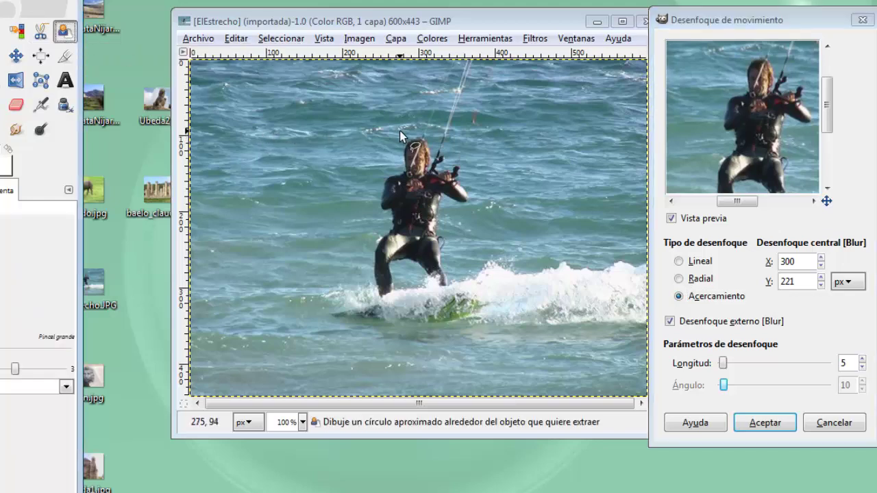
{"action": "mouse_move", "coordinate": [403, 142]}
{"action": "left_mouse_down"}
{"action": "mouse_move", "coordinate": [376, 217]}
{"action": "mouse_move", "coordinate": [374, 285]}
{"action": "mouse_move", "coordinate": [394, 312]}
{"action": "mouse_move", "coordinate": [405, 274]}
{"action": "mouse_move", "coordinate": [453, 299]}
{"action": "mouse_move", "coordinate": [446, 206]}
{"action": "mouse_move", "coordinate": [473, 203]}
{"action": "mouse_move", "coordinate": [481, 175]}
{"action": "mouse_move", "coordinate": [425, 136]}
{"action": "mouse_move", "coordinate": [403, 139]}
{"action": "mouse_move", "coordinate": [415, 171]}
{"action": "mouse_move", "coordinate": [414, 228]}
{"action": "mouse_move", "coordinate": [430, 258]}
{"action": "mouse_move", "coordinate": [423, 182]}
{"action": "left_mouse_up"}
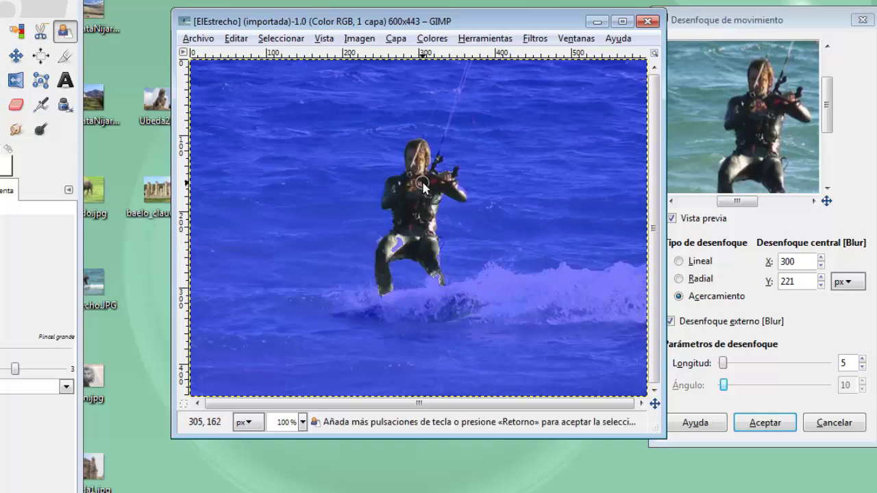
{"action": "key", "text": "Return"}
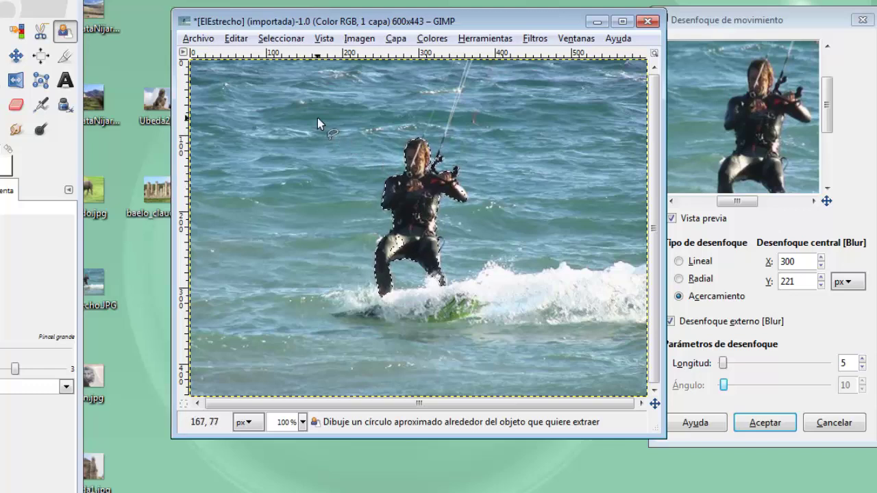
{"action": "left_click", "coordinate": [273, 40]}
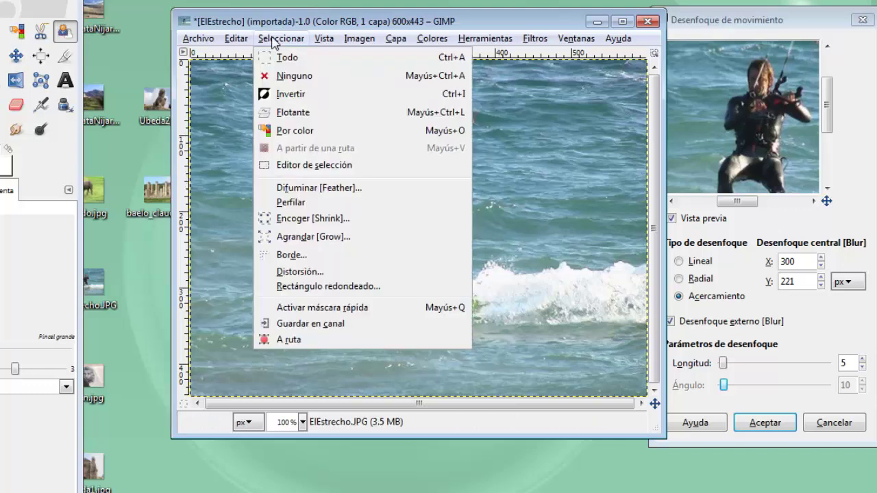
{"action": "left_click", "coordinate": [291, 94]}
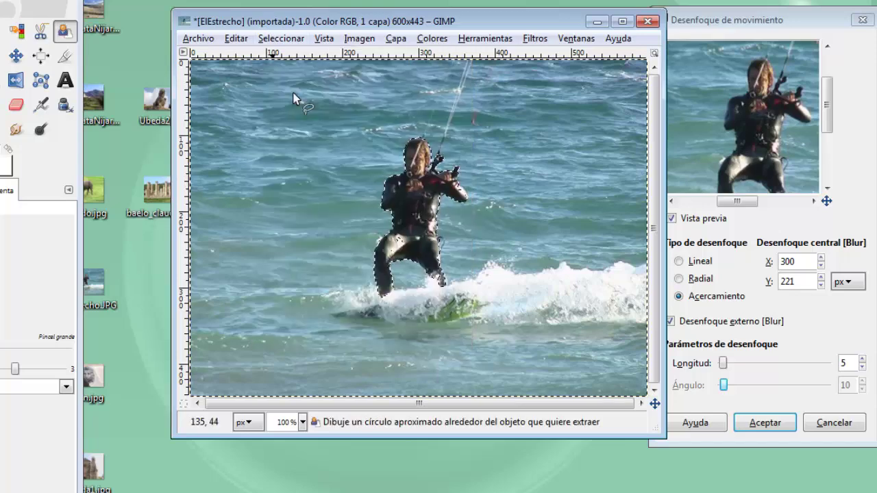
{"action": "left_click", "coordinate": [732, 22]}
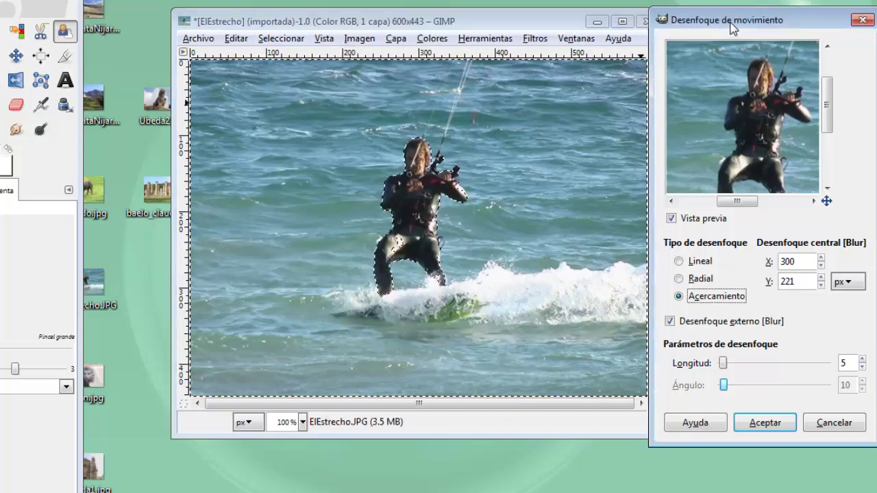
- Apply a longer linear motion blur to the background, then undo it
{"action": "left_click", "coordinate": [682, 263]}
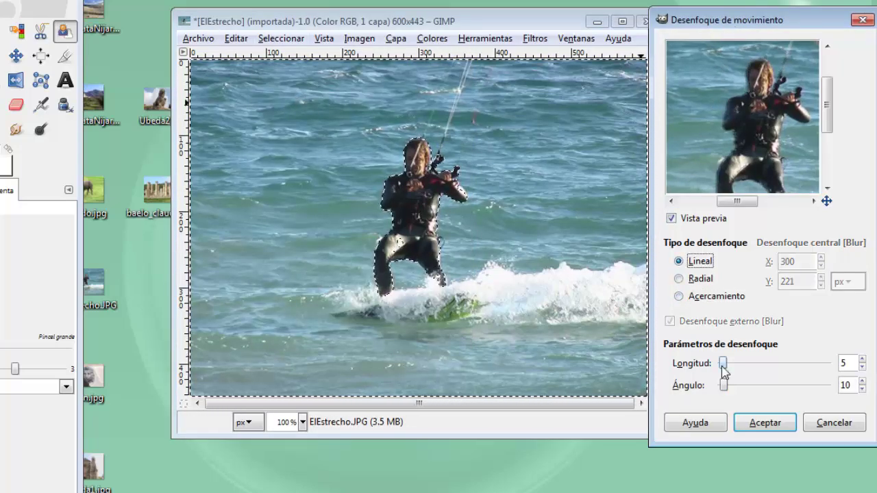
{"action": "left_click_drag", "start_coordinate": [724, 364], "coordinate": [735, 368]}
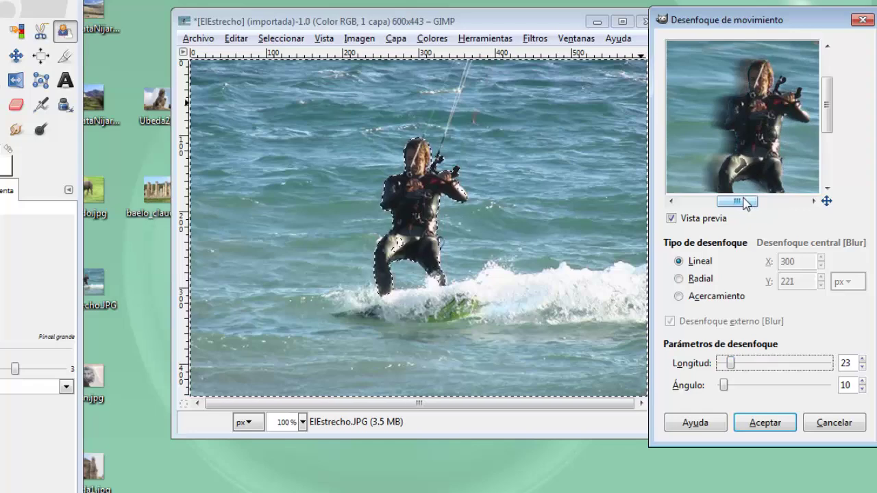
{"action": "left_click_drag", "start_coordinate": [746, 204], "coordinate": [752, 202]}
{"action": "left_click_drag", "start_coordinate": [833, 124], "coordinate": [828, 133]}
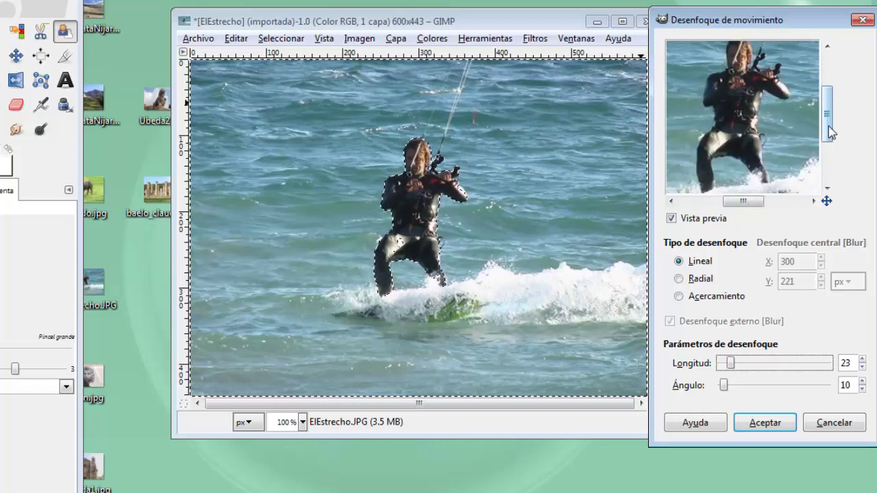
{"action": "left_click_drag", "start_coordinate": [745, 206], "coordinate": [742, 207]}
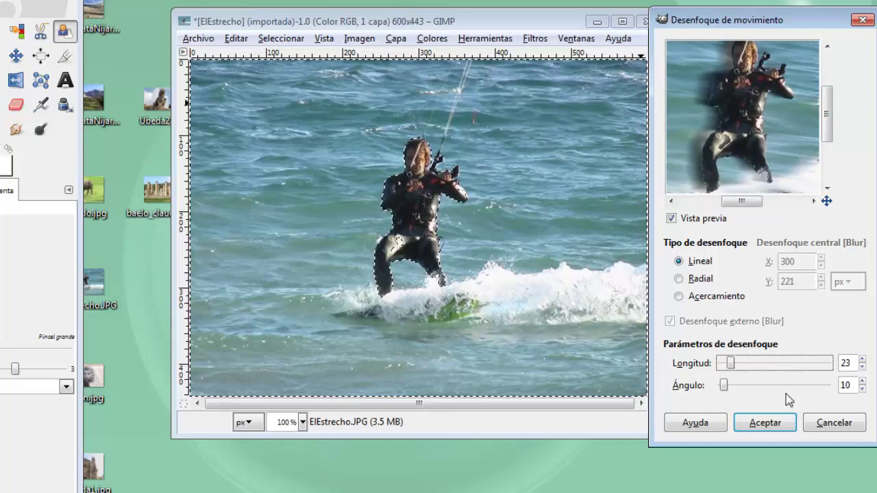
{"action": "left_click", "coordinate": [766, 423]}
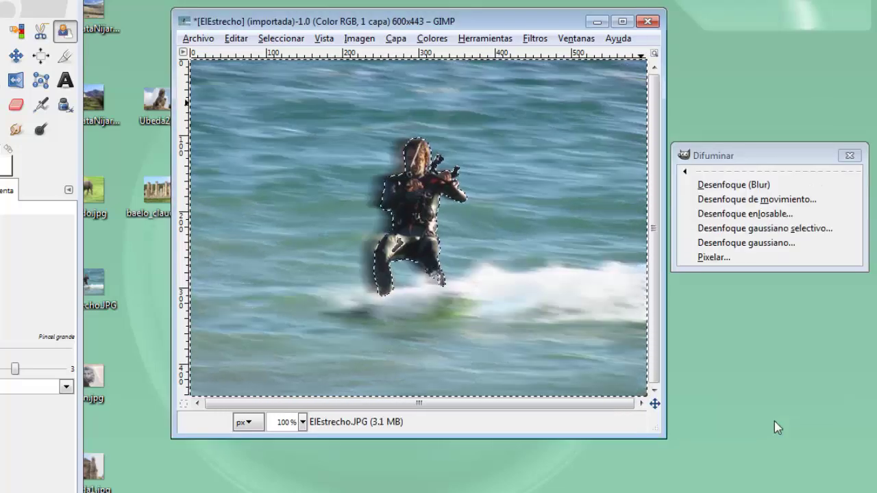
{"action": "key", "text": "ctrl+z"}
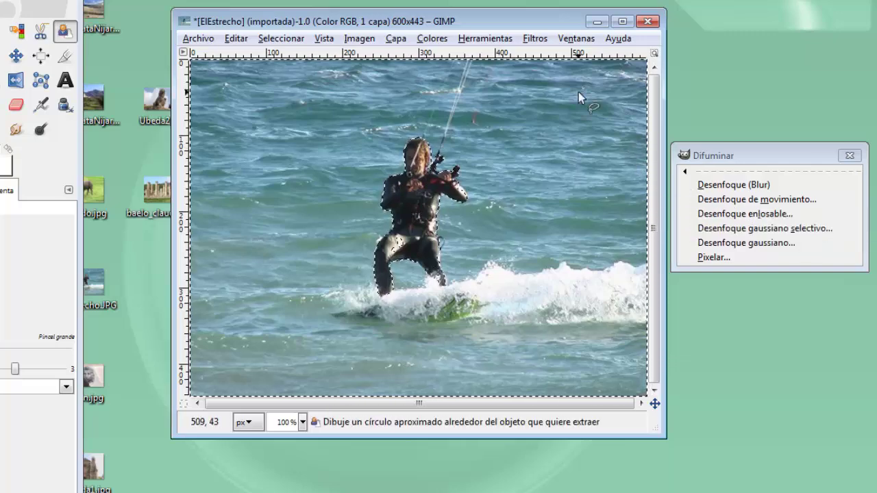
{"action": "left_click", "coordinate": [535, 39]}
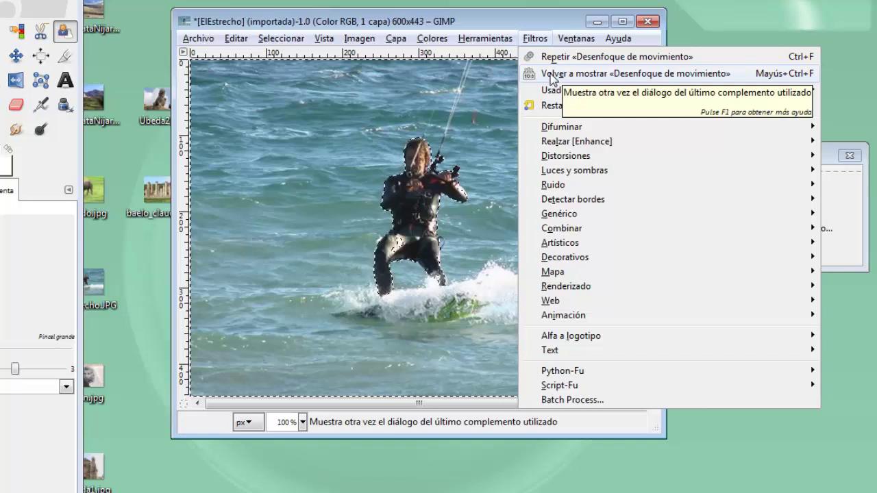
{"action": "left_click", "coordinate": [754, 75]}
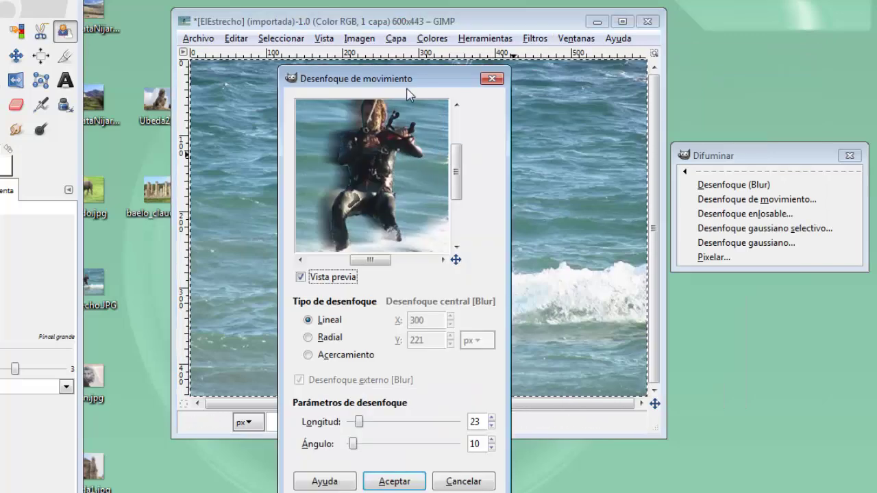
{"action": "left_click_drag", "start_coordinate": [409, 78], "coordinate": [763, 52]}
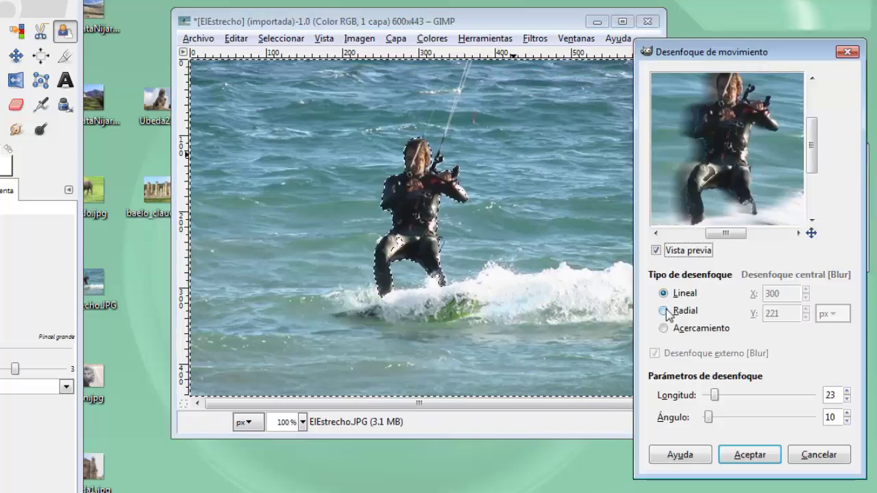
{"action": "left_click", "coordinate": [670, 312]}
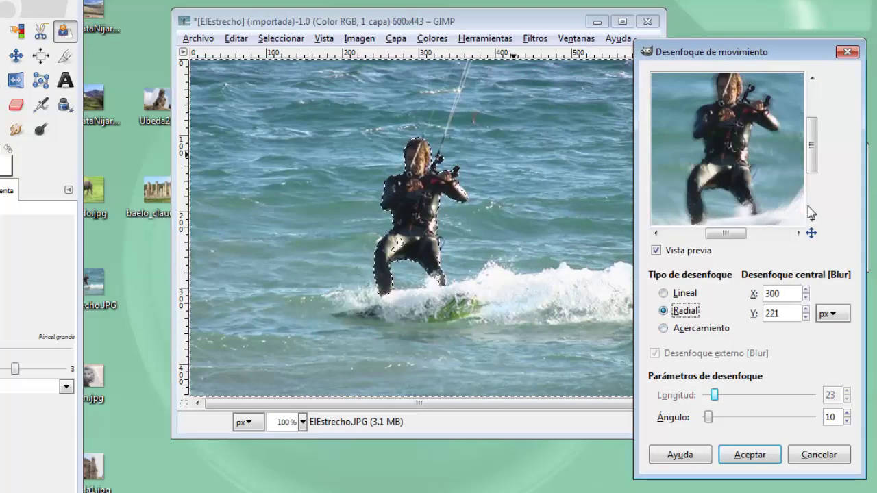
{"action": "left_click_drag", "start_coordinate": [813, 169], "coordinate": [813, 162]}
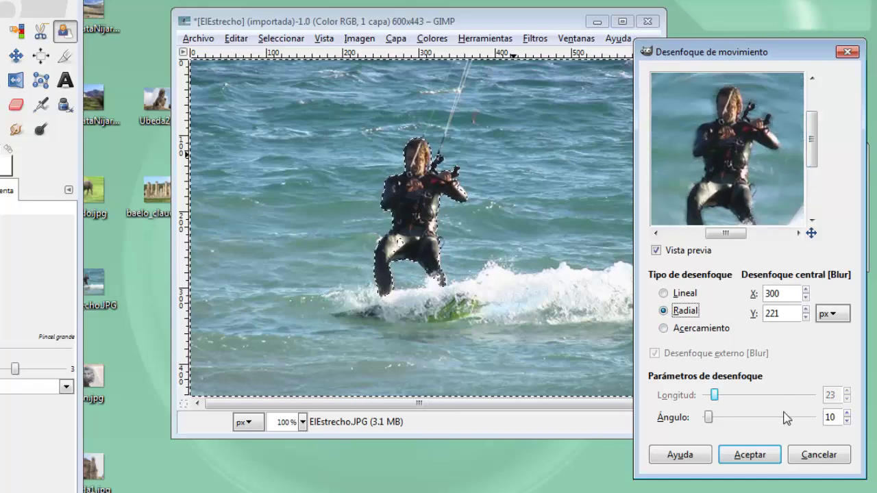
{"action": "left_click", "coordinate": [750, 455]}
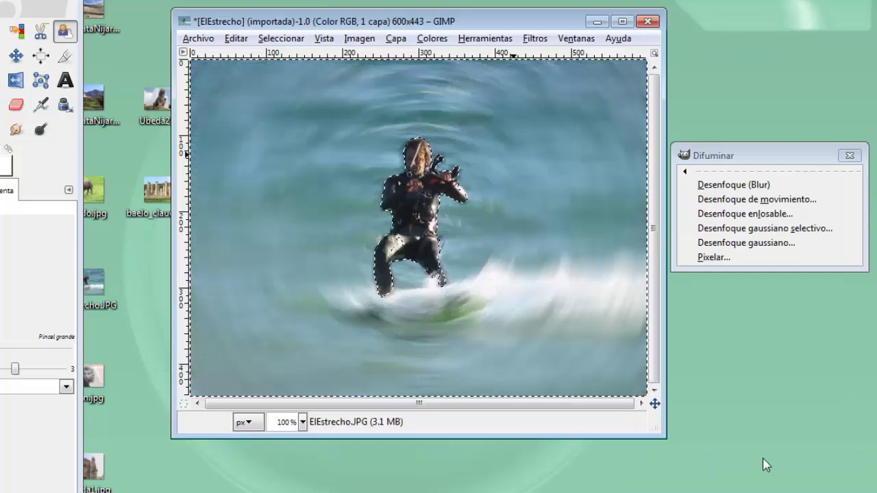
{"action": "key", "text": "ctrl+z"}
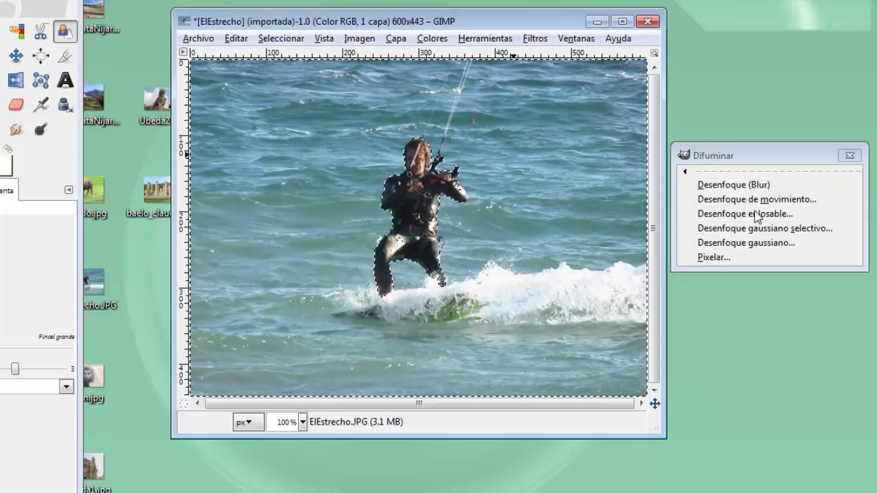
{"action": "left_click", "coordinate": [752, 199]}
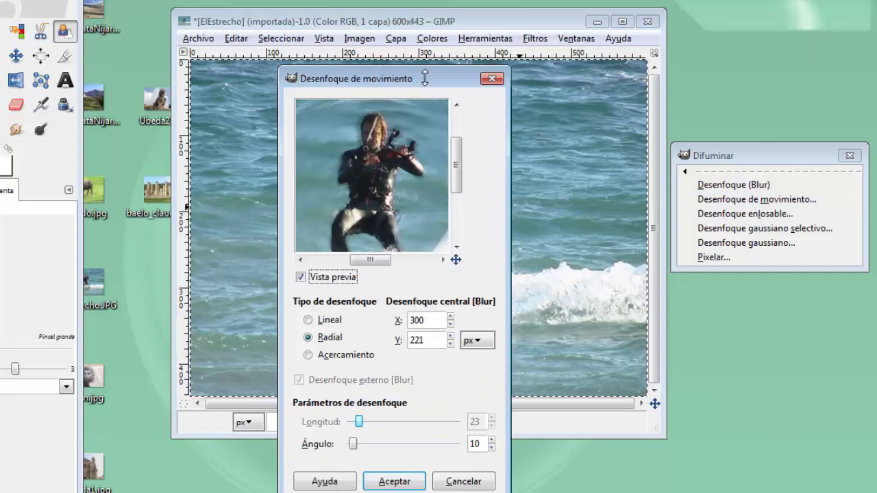
{"action": "left_click_drag", "start_coordinate": [431, 84], "coordinate": [782, 57]}
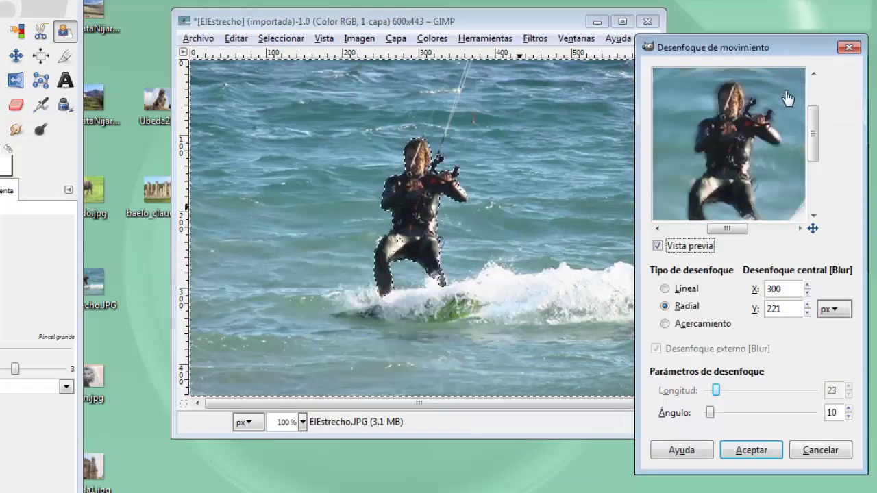
{"action": "left_click", "coordinate": [673, 325]}
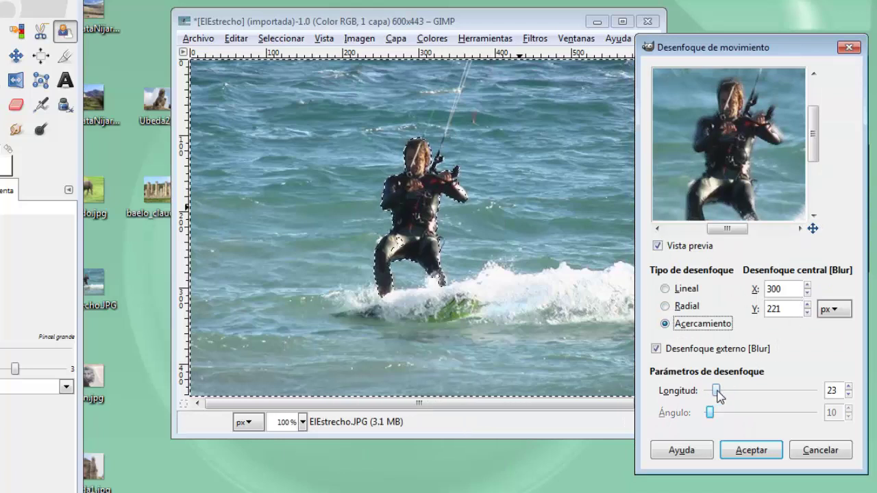
{"action": "left_click_drag", "start_coordinate": [717, 391], "coordinate": [738, 390]}
{"action": "left_click", "coordinate": [752, 452]}
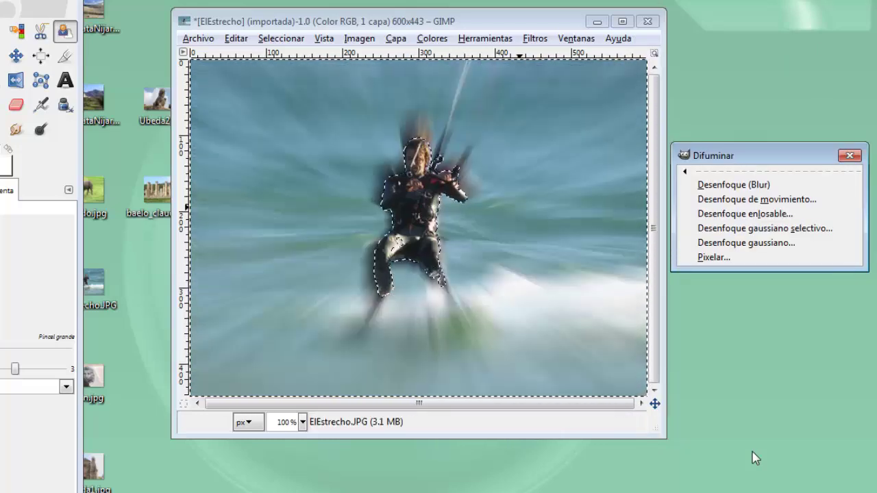
{"action": "left_click", "coordinate": [463, 25]}
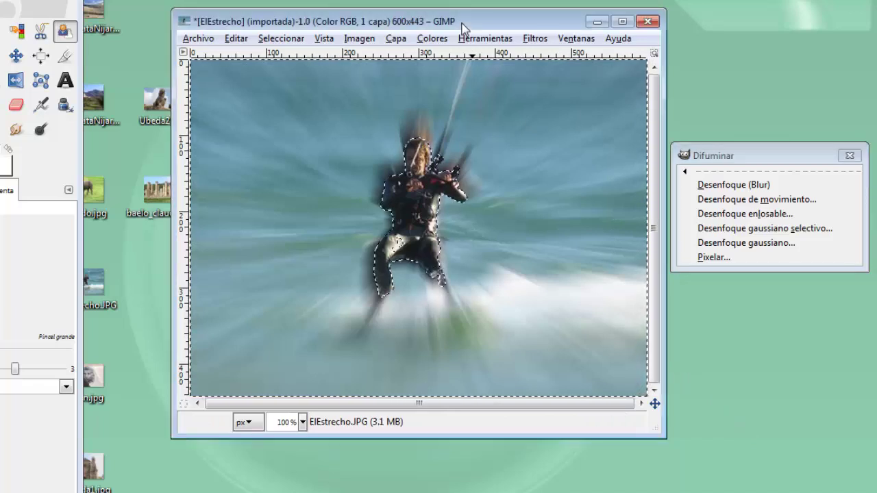
{"action": "key", "text": "ctrl+z"}
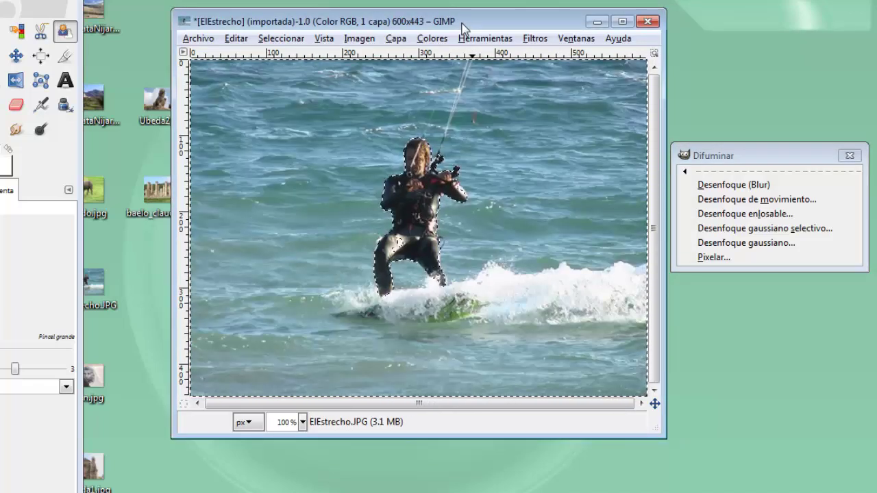
- Remove the selection with Select > None
{"action": "left_click", "coordinate": [277, 39]}
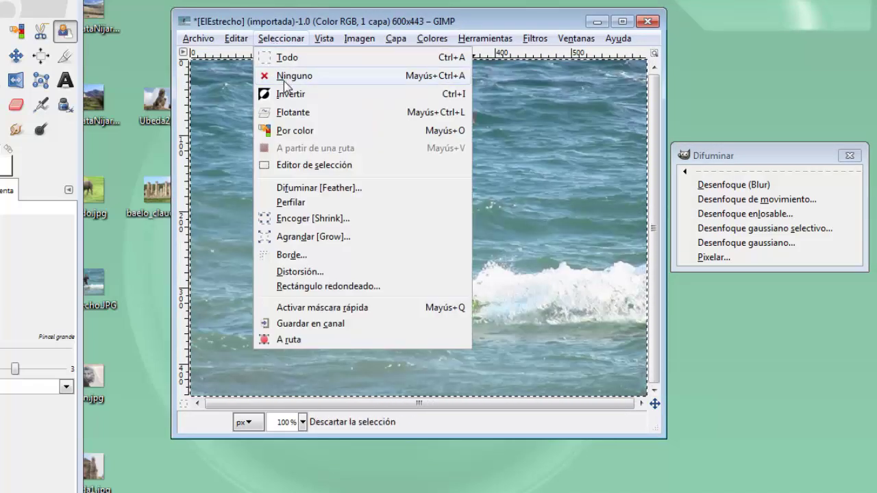
{"action": "left_click", "coordinate": [284, 78]}
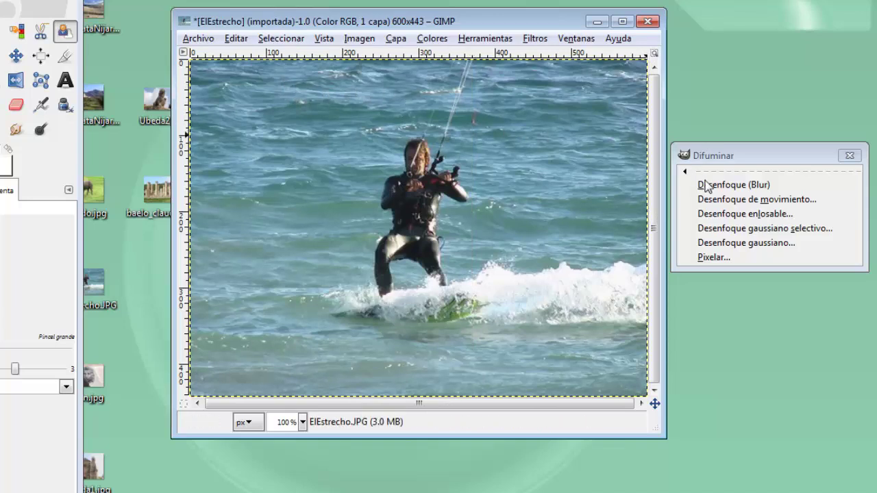
{"action": "left_click", "coordinate": [730, 214]}
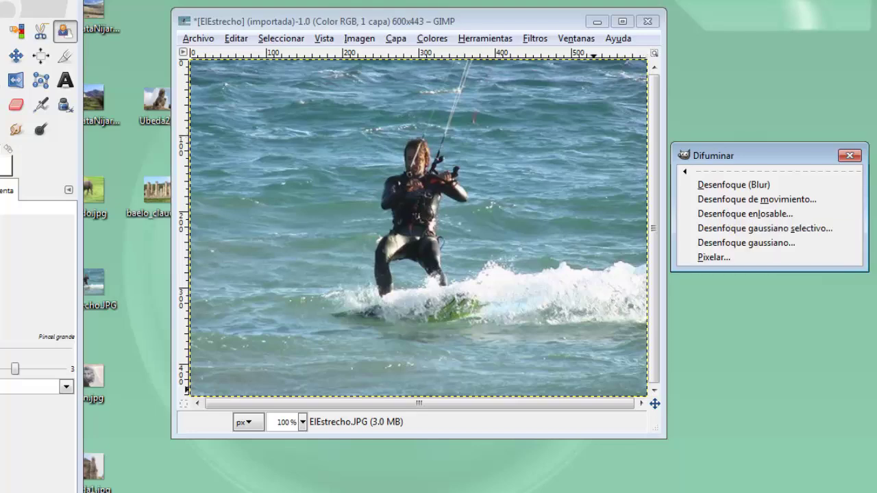
{"action": "left_click", "coordinate": [745, 214]}
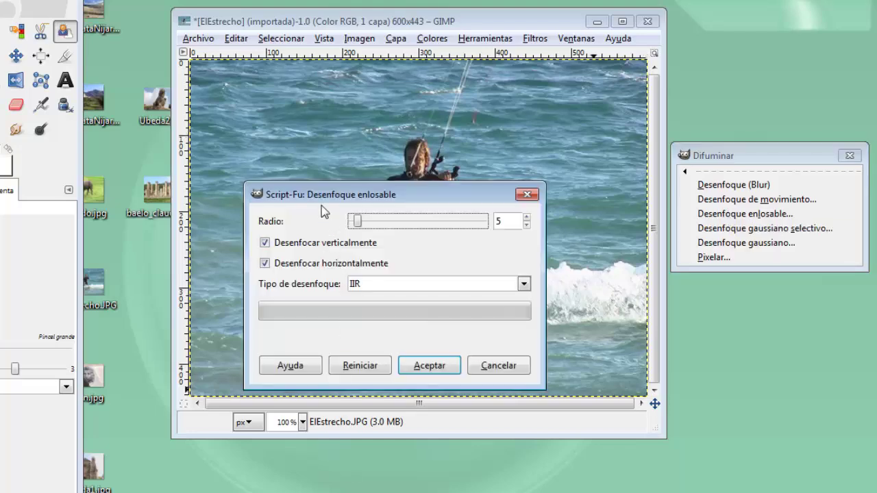
{"action": "mouse_move", "coordinate": [322, 202]}
{"action": "left_mouse_down"}
{"action": "mouse_move", "coordinate": [628, 225]}
{"action": "mouse_move", "coordinate": [695, 245]}
{"action": "left_mouse_up"}
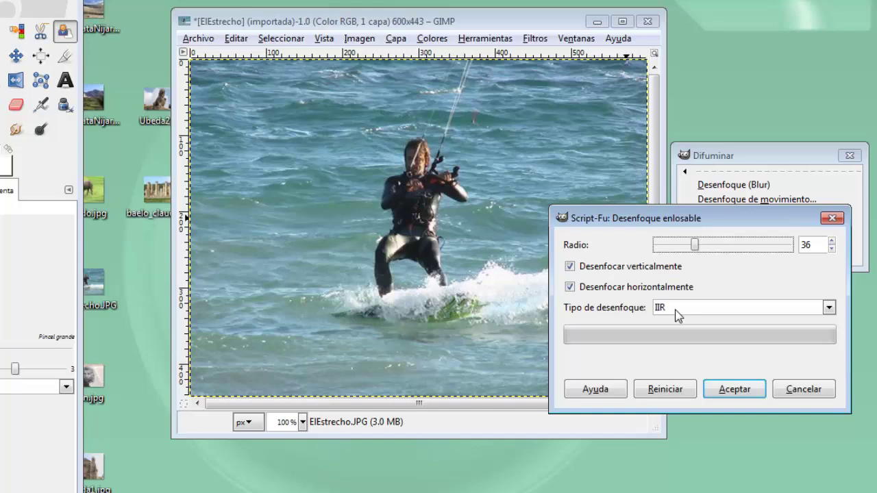
{"action": "left_click", "coordinate": [677, 311]}
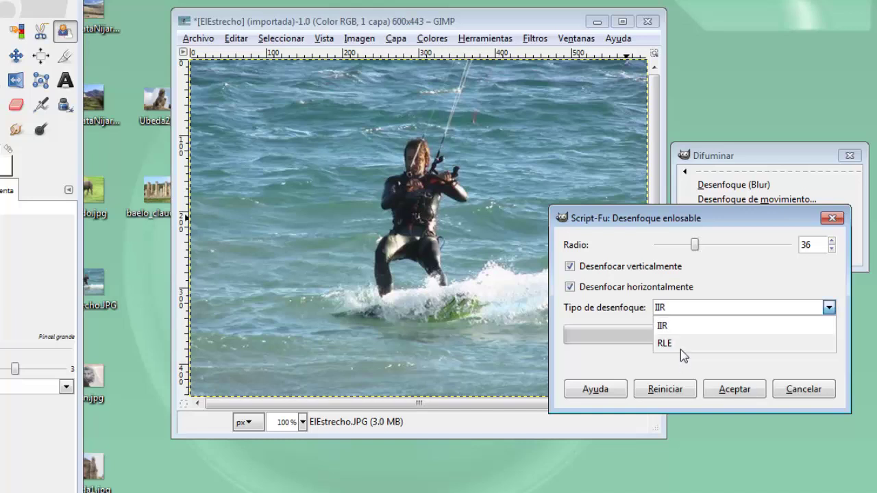
{"action": "left_click", "coordinate": [688, 309]}
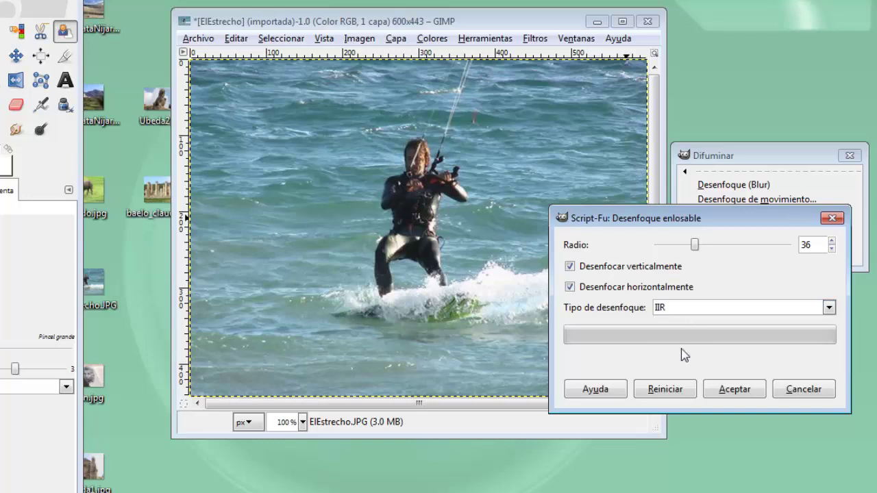
{"action": "left_click", "coordinate": [732, 389]}
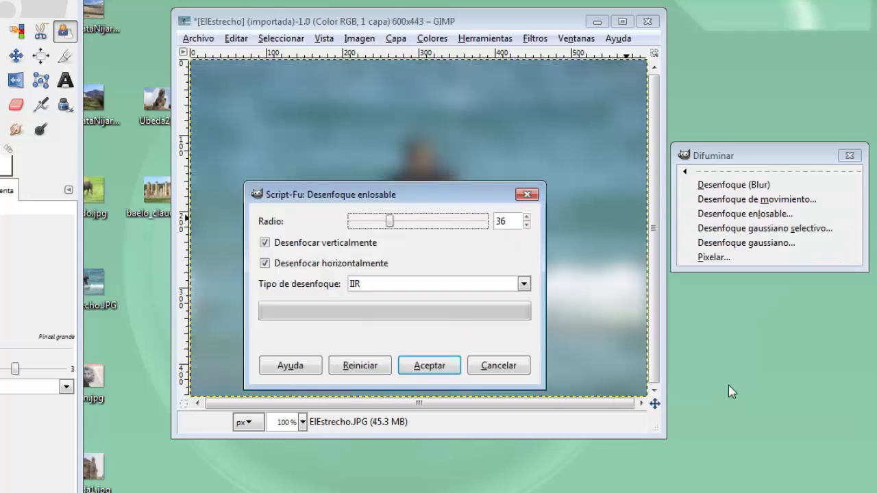
{"action": "left_click", "coordinate": [499, 367]}
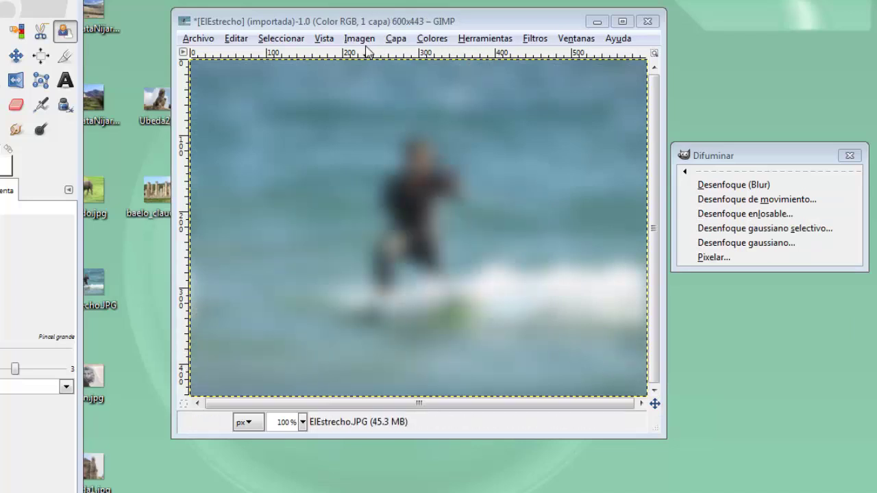
{"action": "left_click", "coordinate": [368, 30]}
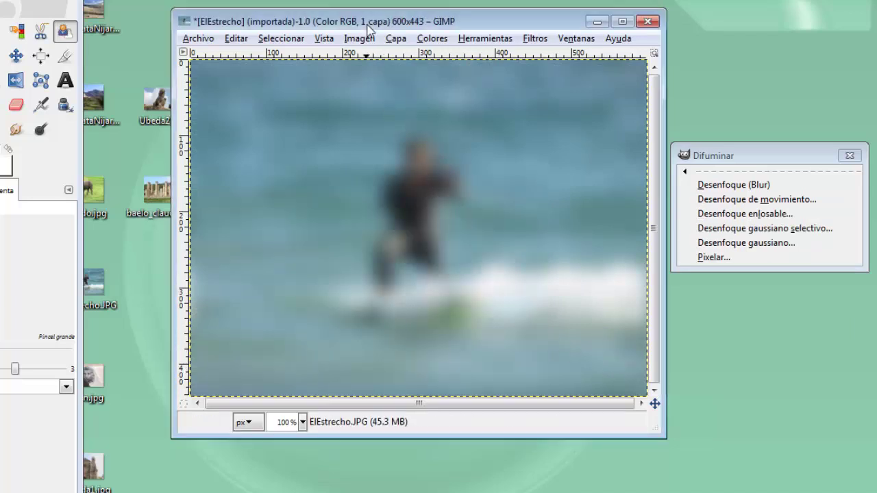
{"action": "key", "text": "ctrl+z"}
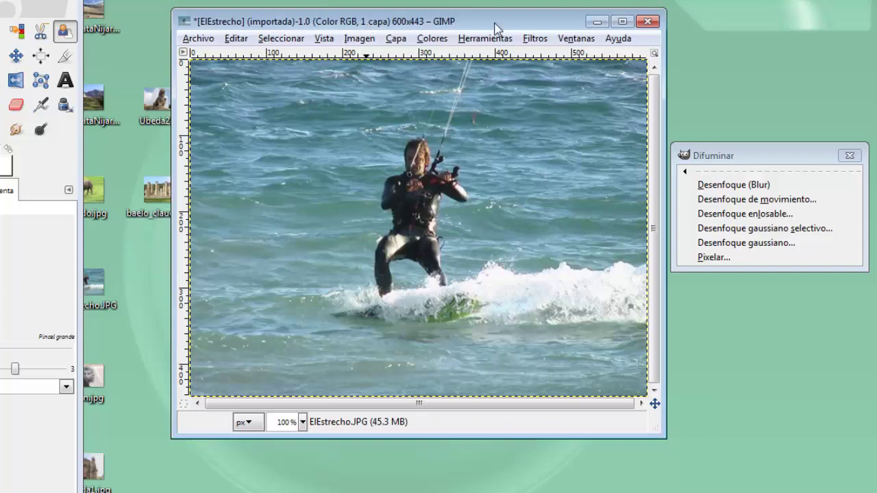
- Close the kitesurfer photo discarding changes and drag in baelo_claudia.jpg
{"action": "left_click", "coordinate": [647, 22]}
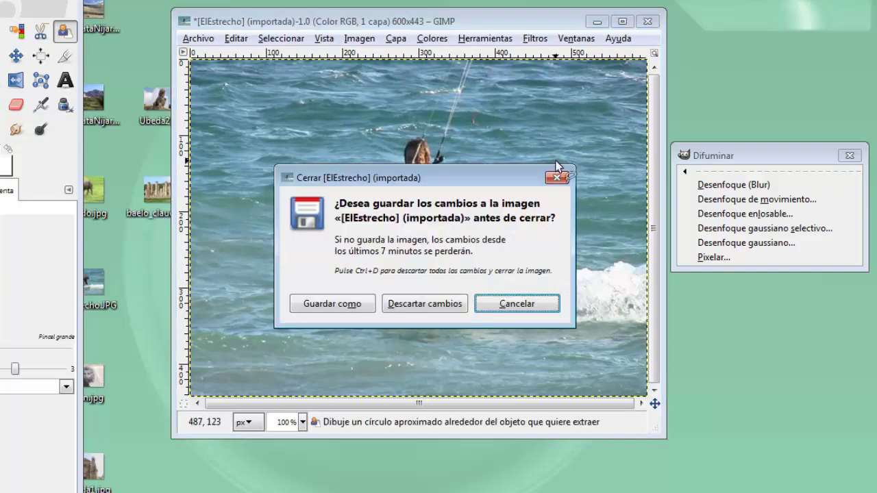
{"action": "left_click", "coordinate": [449, 304]}
{"action": "left_click_drag", "start_coordinate": [154, 214], "coordinate": [339, 208]}
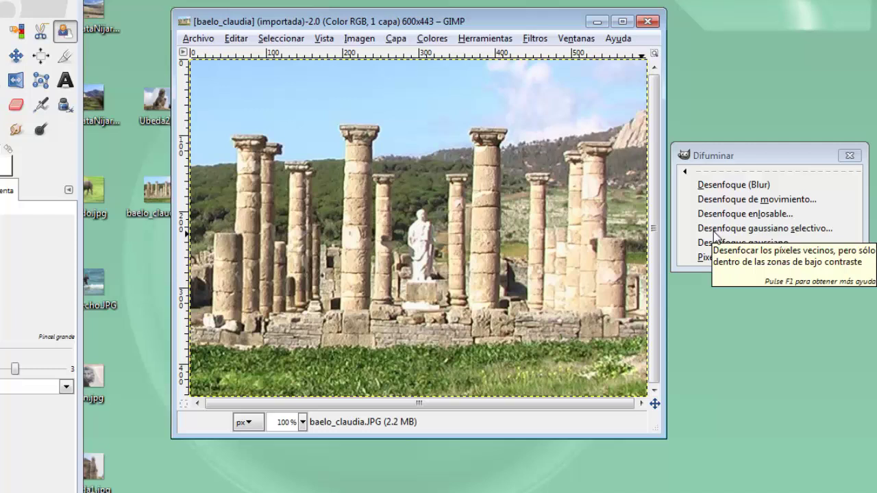
{"action": "left_click", "coordinate": [715, 233]}
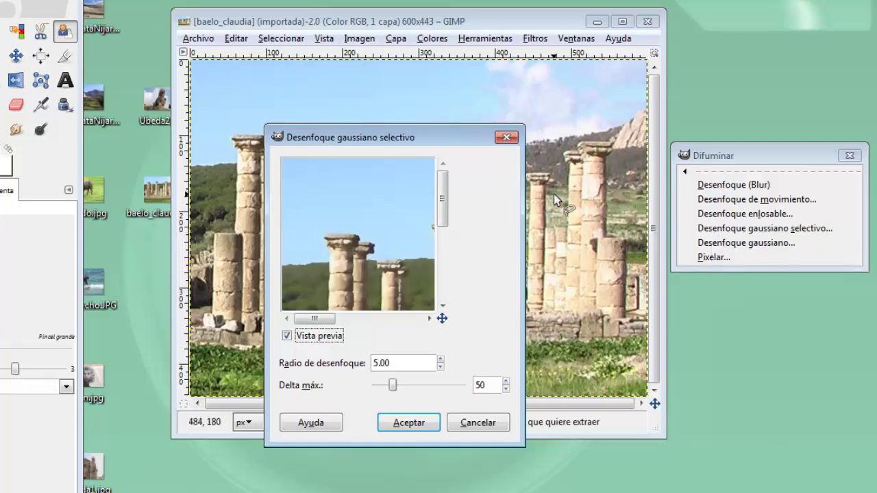
{"action": "left_click_drag", "start_coordinate": [391, 143], "coordinate": [707, 169]}
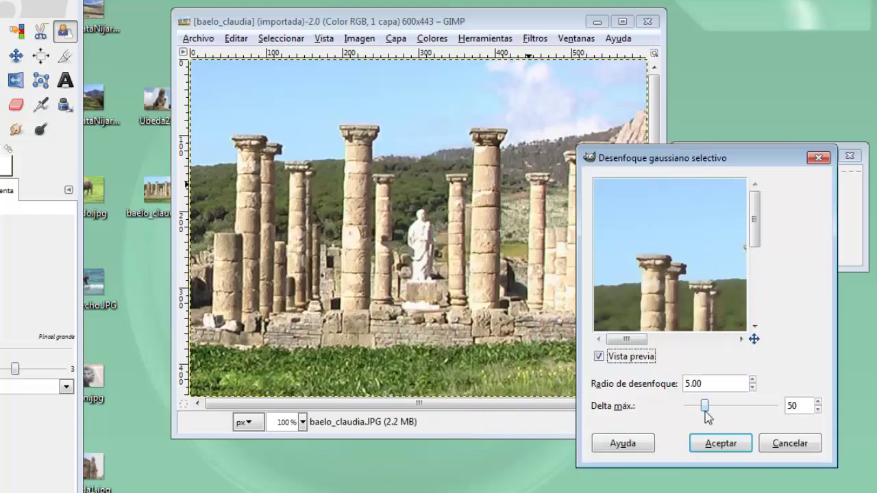
{"action": "left_click", "coordinate": [818, 410]}
{"action": "left_click", "coordinate": [818, 410]}
{"action": "left_click", "coordinate": [818, 410]}
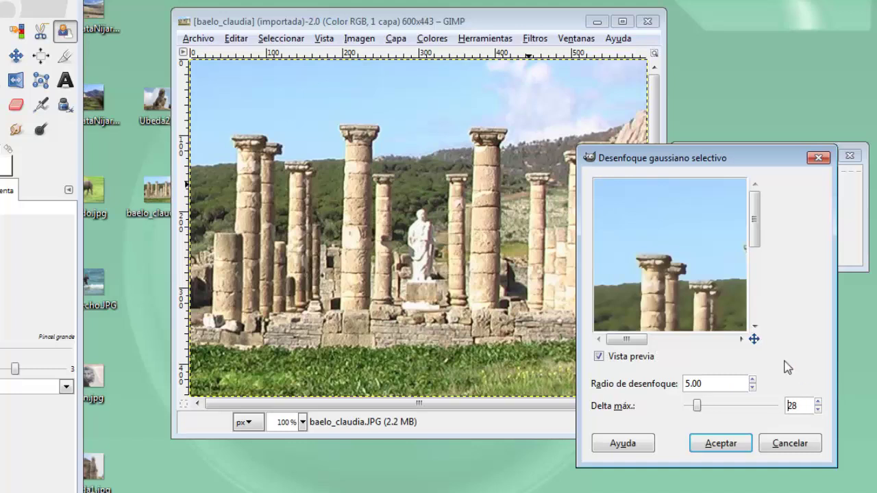
{"action": "left_click_drag", "start_coordinate": [756, 234], "coordinate": [761, 280]}
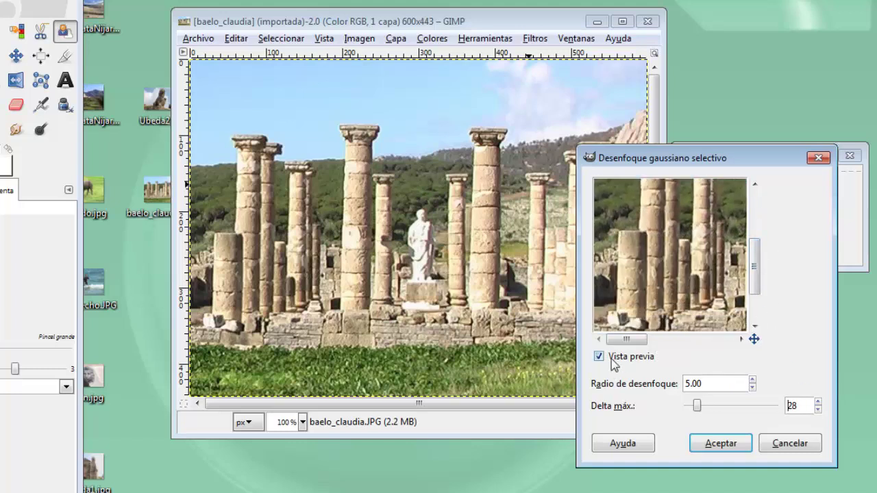
{"action": "left_click_drag", "start_coordinate": [619, 338], "coordinate": [669, 348]}
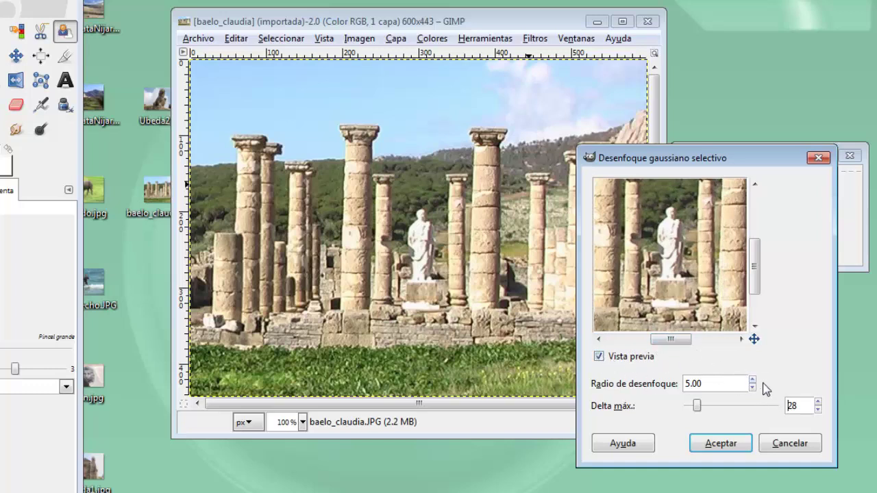
{"action": "left_click", "coordinate": [818, 410]}
{"action": "left_click", "coordinate": [818, 402]}
{"action": "left_click", "coordinate": [818, 403]}
{"action": "left_click", "coordinate": [817, 402]}
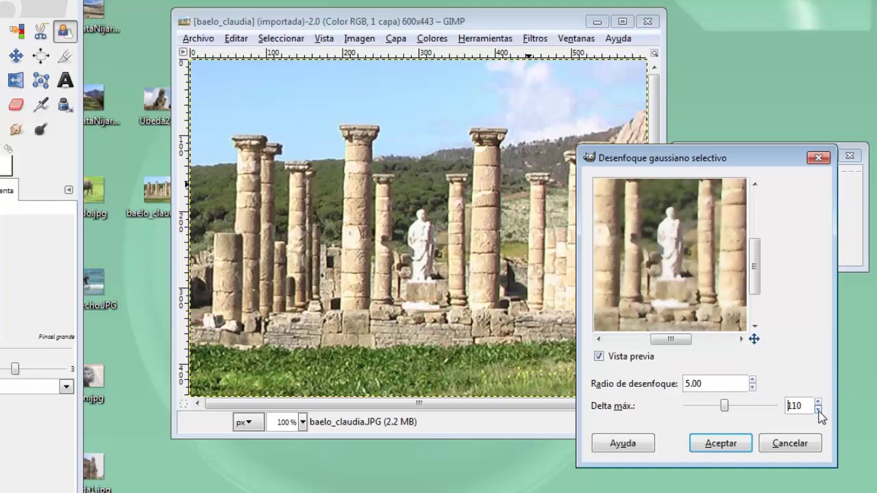
{"action": "left_click", "coordinate": [818, 410]}
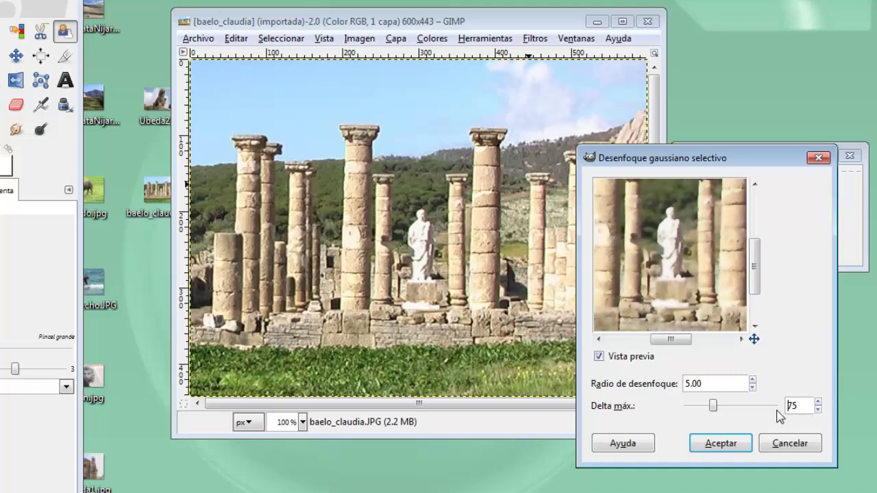
{"action": "left_click", "coordinate": [718, 447]}
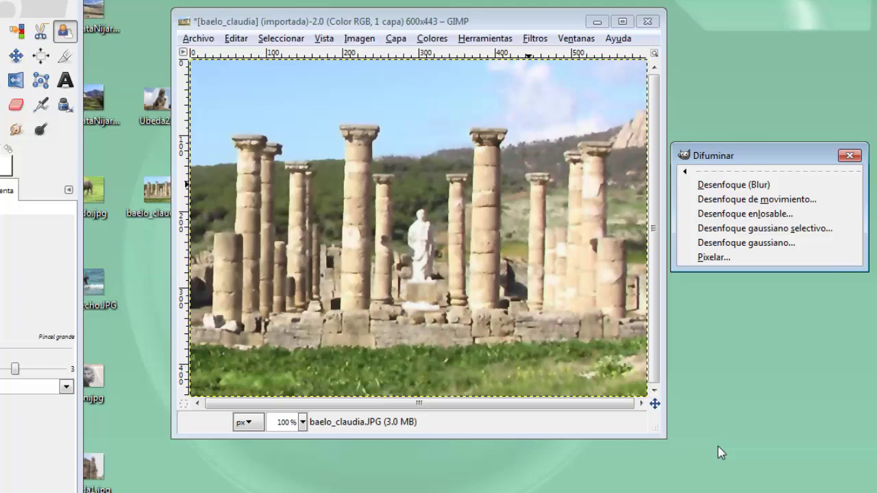
{"action": "left_click", "coordinate": [444, 27]}
{"action": "key", "text": "ctrl+z"}
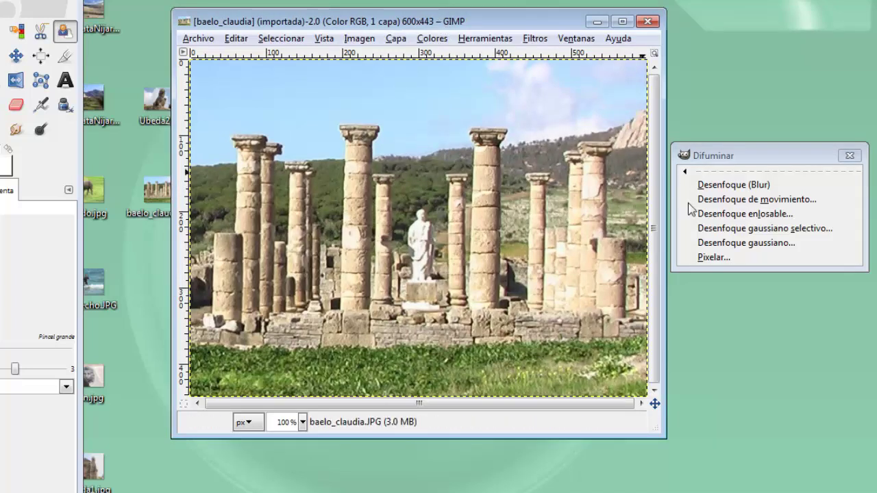
{"action": "left_click", "coordinate": [752, 249]}
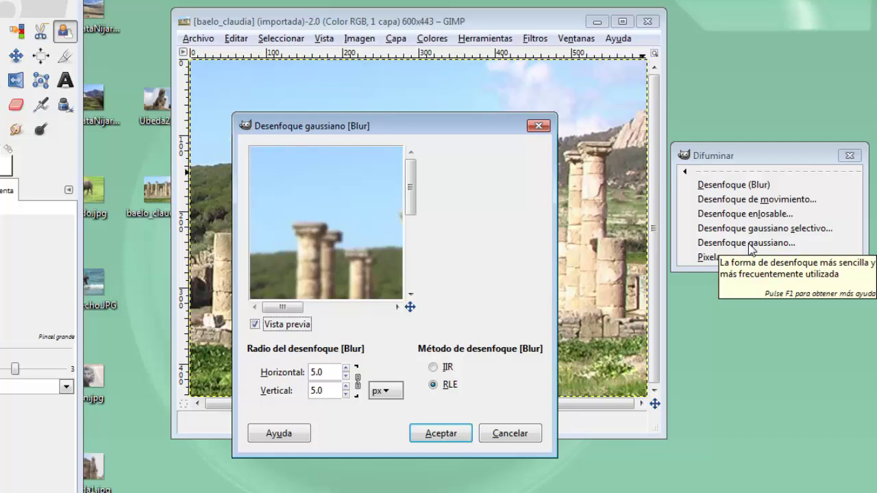
{"action": "left_click_drag", "start_coordinate": [416, 127], "coordinate": [774, 157]}
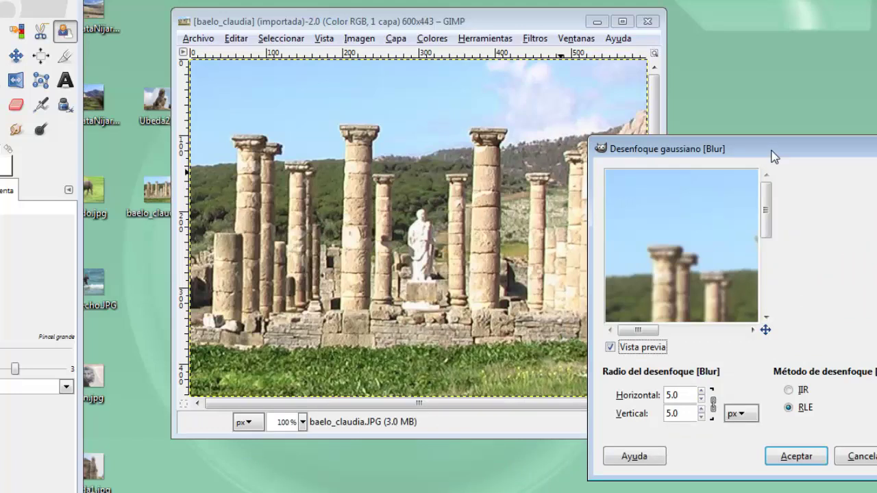
{"action": "left_click", "coordinate": [702, 400]}
{"action": "left_click", "coordinate": [701, 401]}
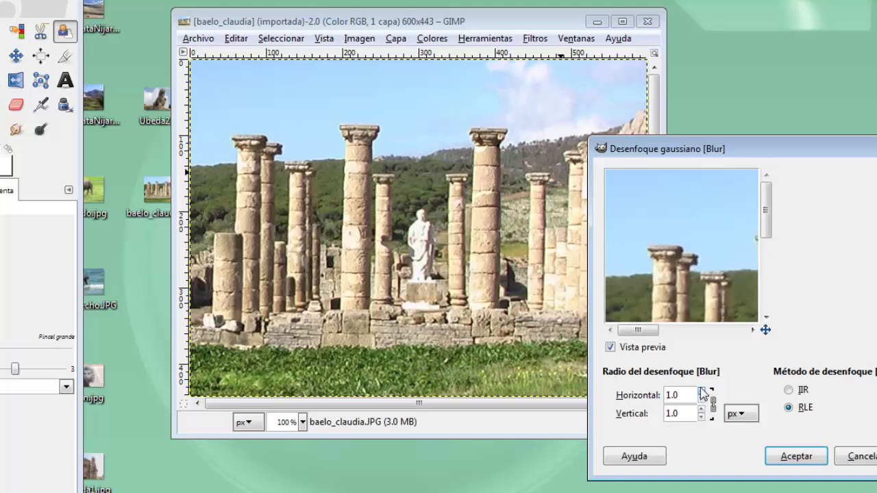
{"action": "left_click", "coordinate": [702, 391]}
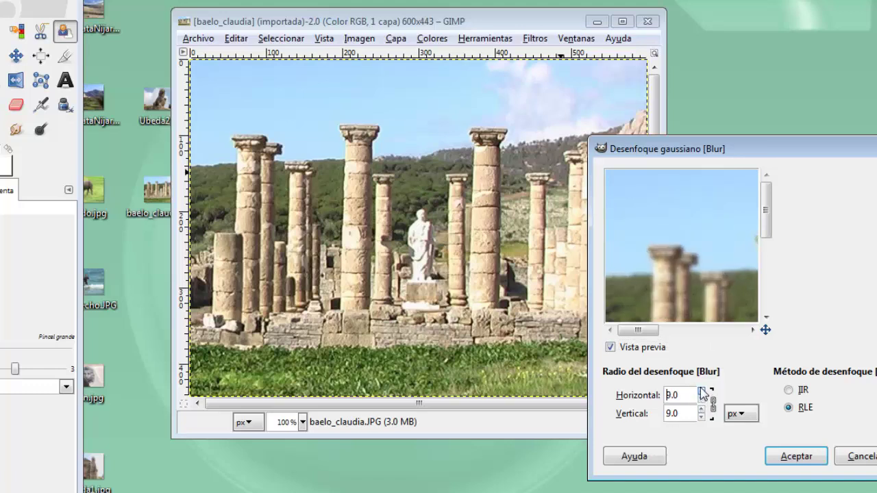
{"action": "mouse_move", "coordinate": [700, 157]}
{"action": "left_mouse_down"}
{"action": "mouse_move", "coordinate": [603, 137]}
{"action": "mouse_move", "coordinate": [614, 134]}
{"action": "left_mouse_up"}
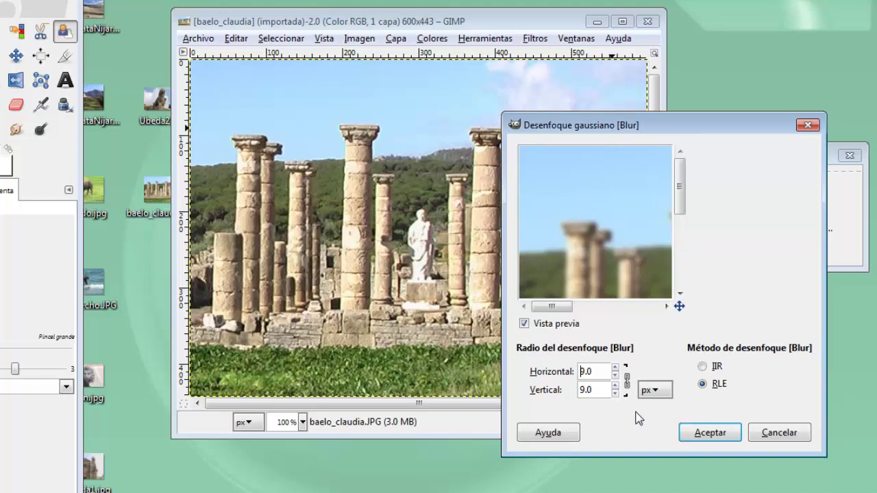
{"action": "left_click", "coordinate": [627, 381]}
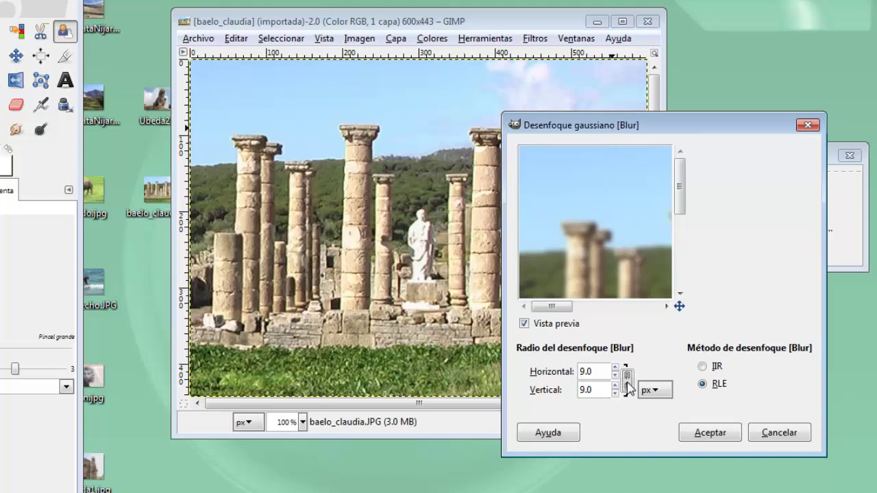
{"action": "left_click", "coordinate": [616, 375]}
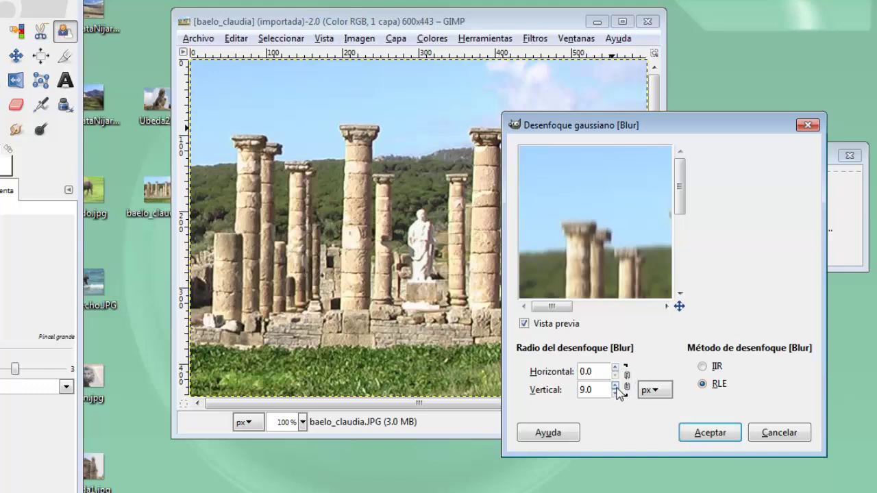
{"action": "left_click", "coordinate": [615, 386]}
{"action": "left_click", "coordinate": [615, 386]}
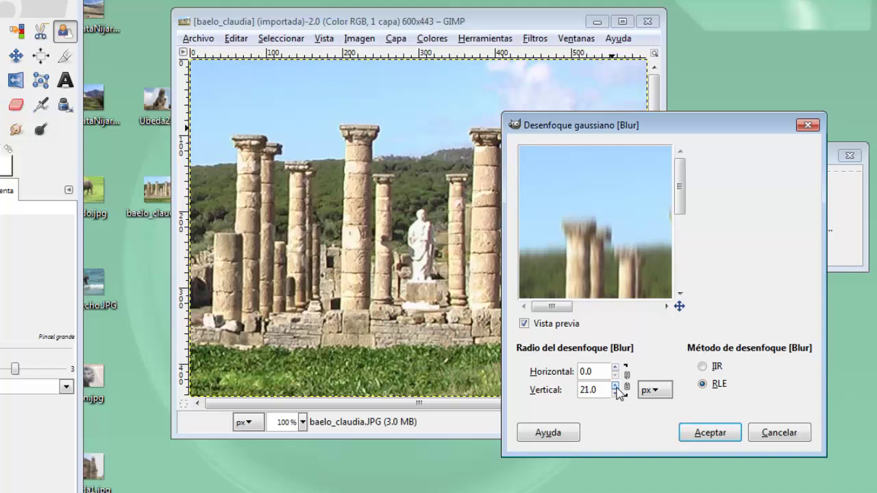
{"action": "left_click", "coordinate": [712, 437]}
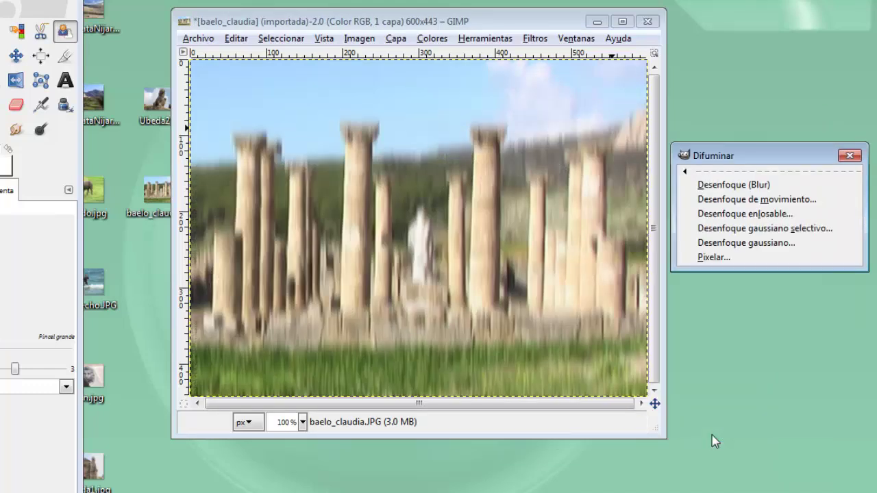
{"action": "left_click", "coordinate": [458, 23]}
{"action": "key", "text": "ctrl+z"}
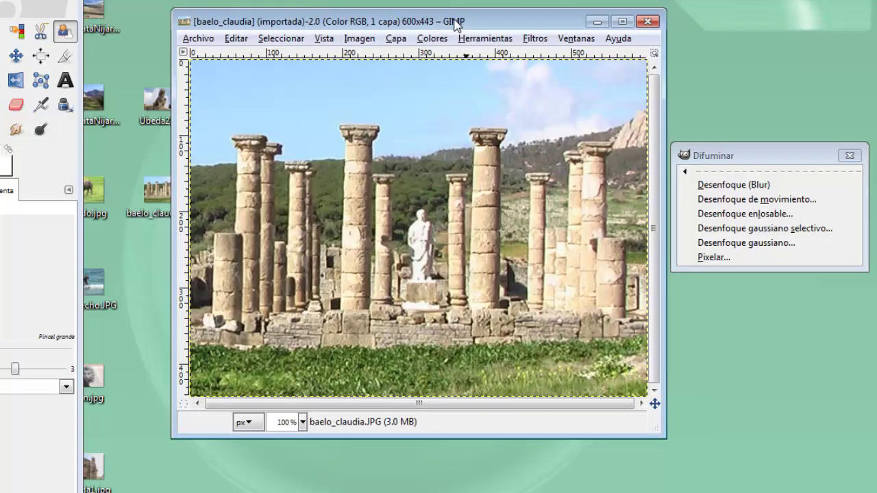
- Apply Pixelar with width and height unchained: width 11, height 6
{"action": "left_click", "coordinate": [714, 257]}
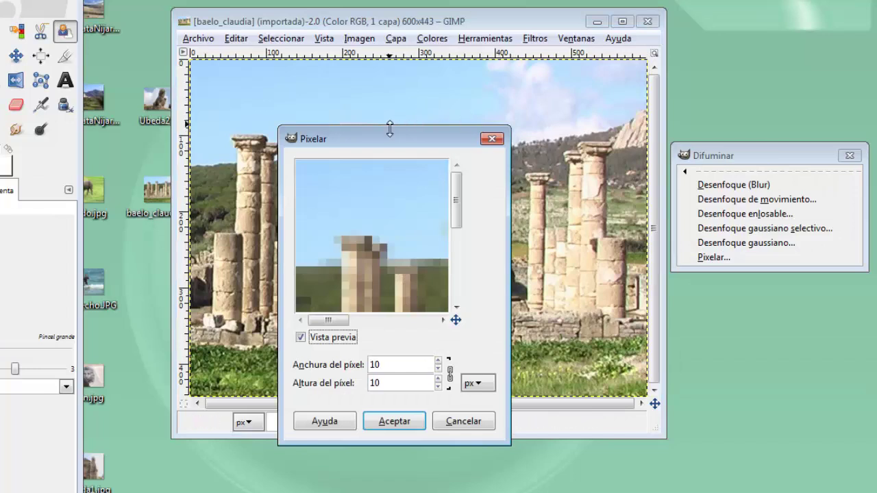
{"action": "left_click_drag", "start_coordinate": [389, 130], "coordinate": [739, 85]}
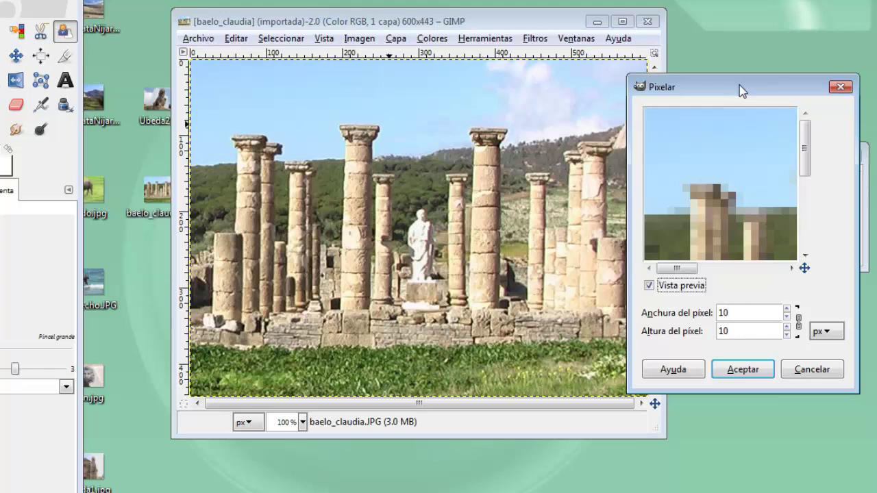
{"action": "left_click", "coordinate": [787, 316]}
{"action": "left_click", "coordinate": [787, 316]}
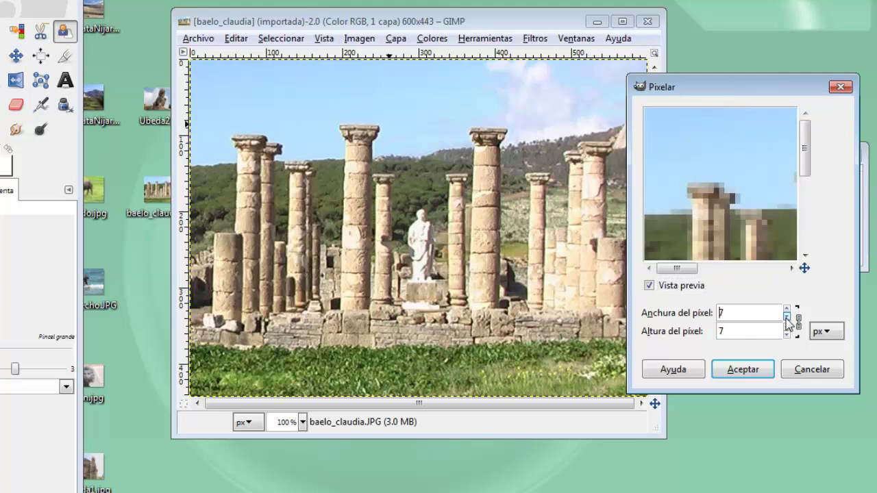
{"action": "left_click", "coordinate": [797, 324]}
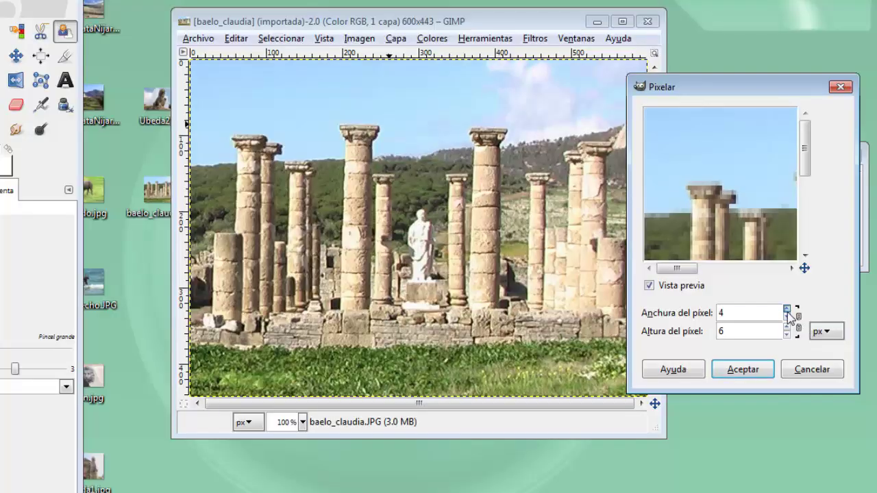
{"action": "left_click", "coordinate": [788, 310]}
{"action": "left_click", "coordinate": [787, 310]}
{"action": "left_click", "coordinate": [788, 310]}
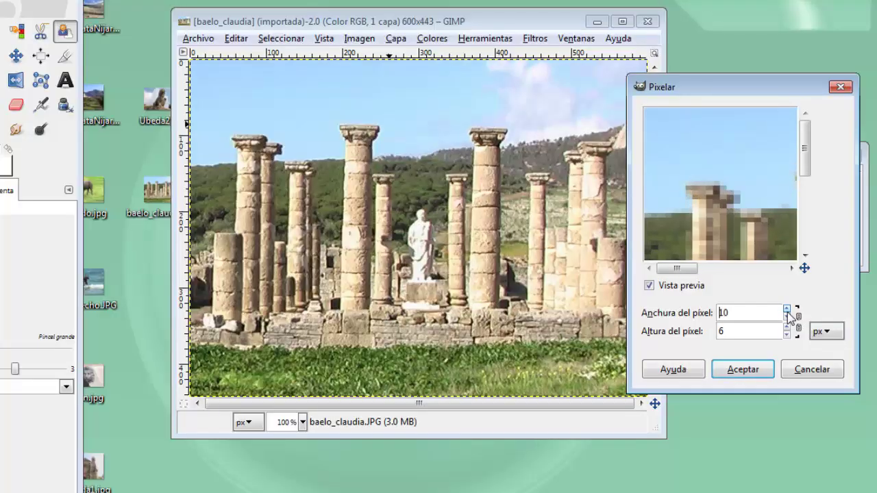
{"action": "left_click", "coordinate": [764, 375]}
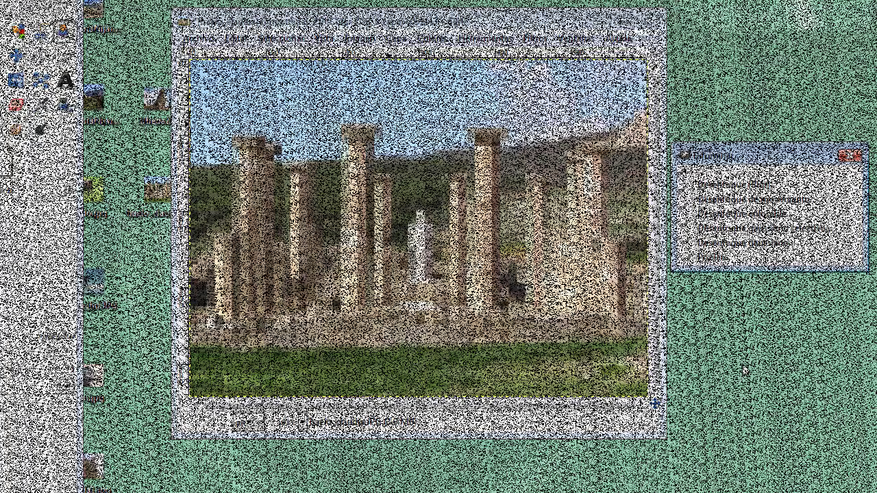